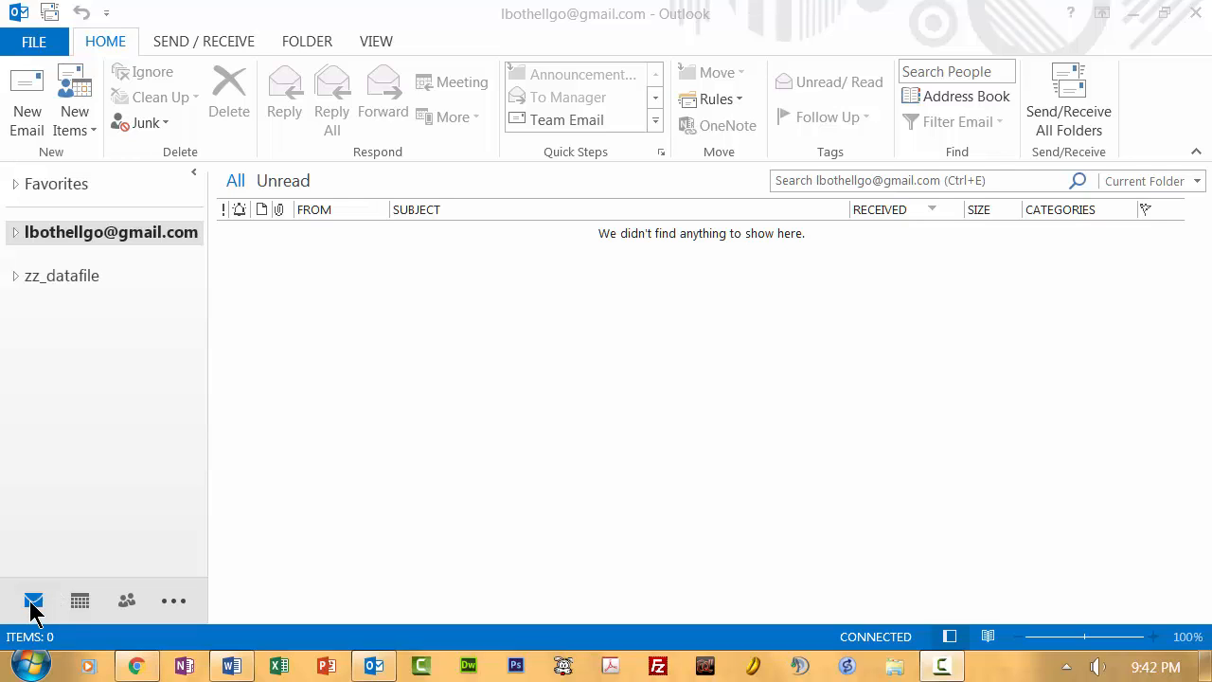
# Switch to the calendar and preview Schedule View before returning to the Month arrangement
pyautogui.click(82, 604)
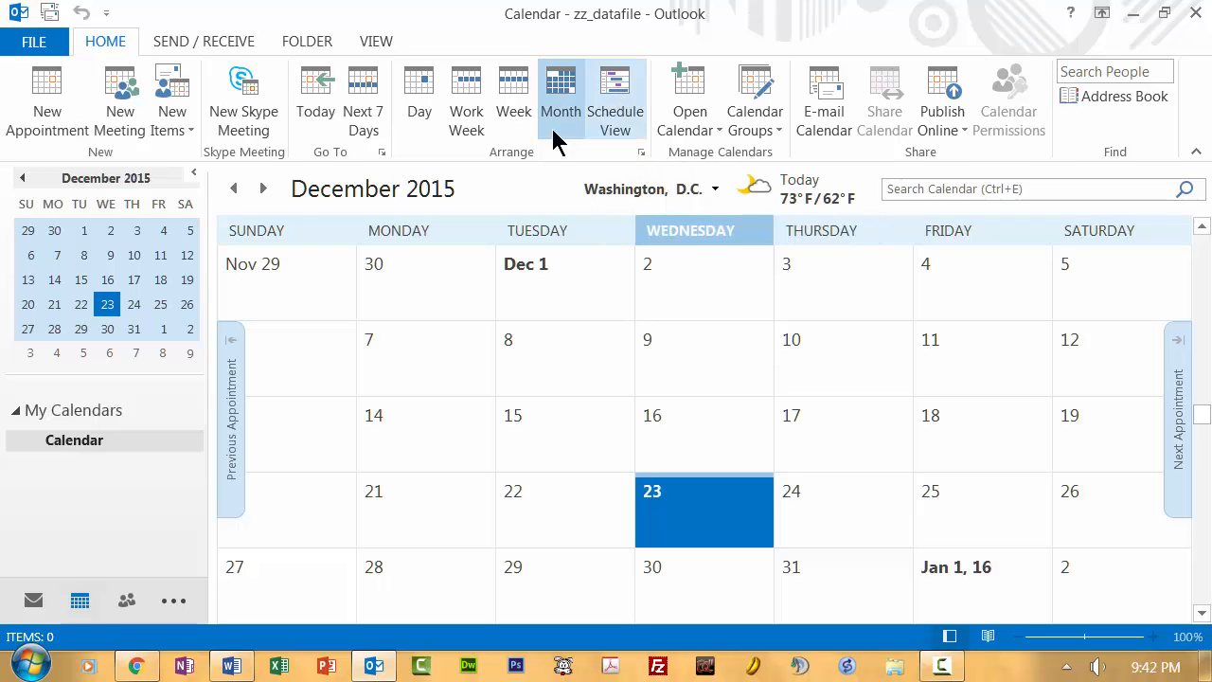
pyautogui.click(616, 87)
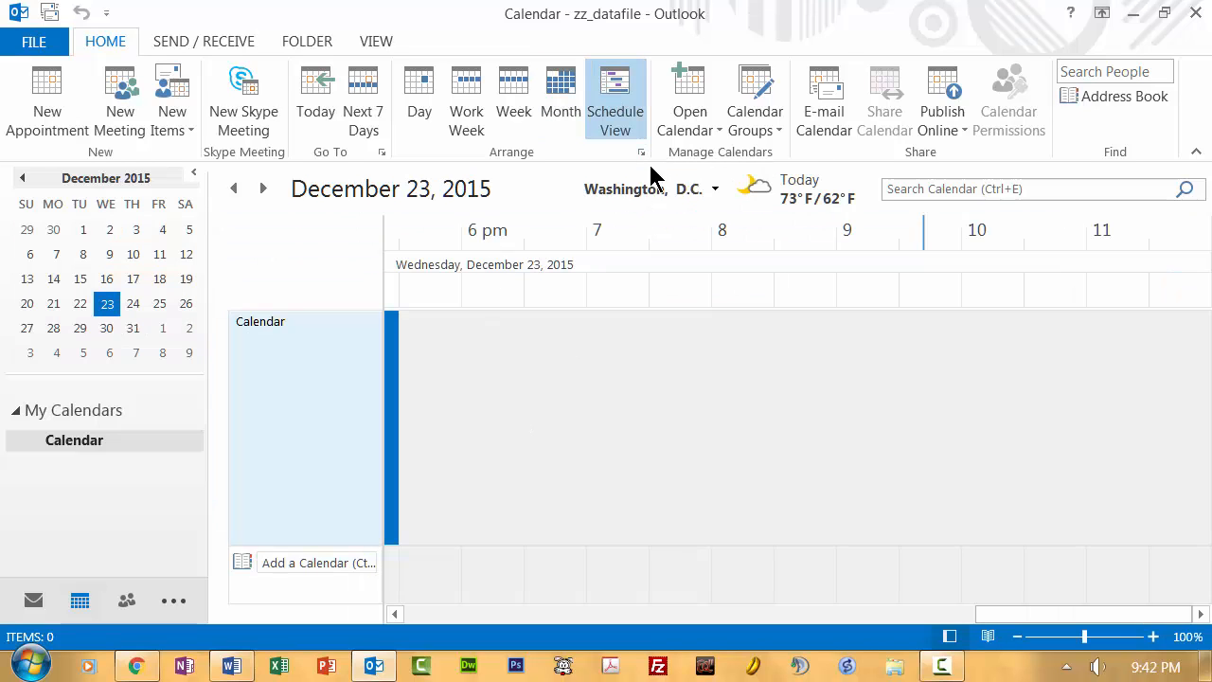
pyautogui.click(568, 91)
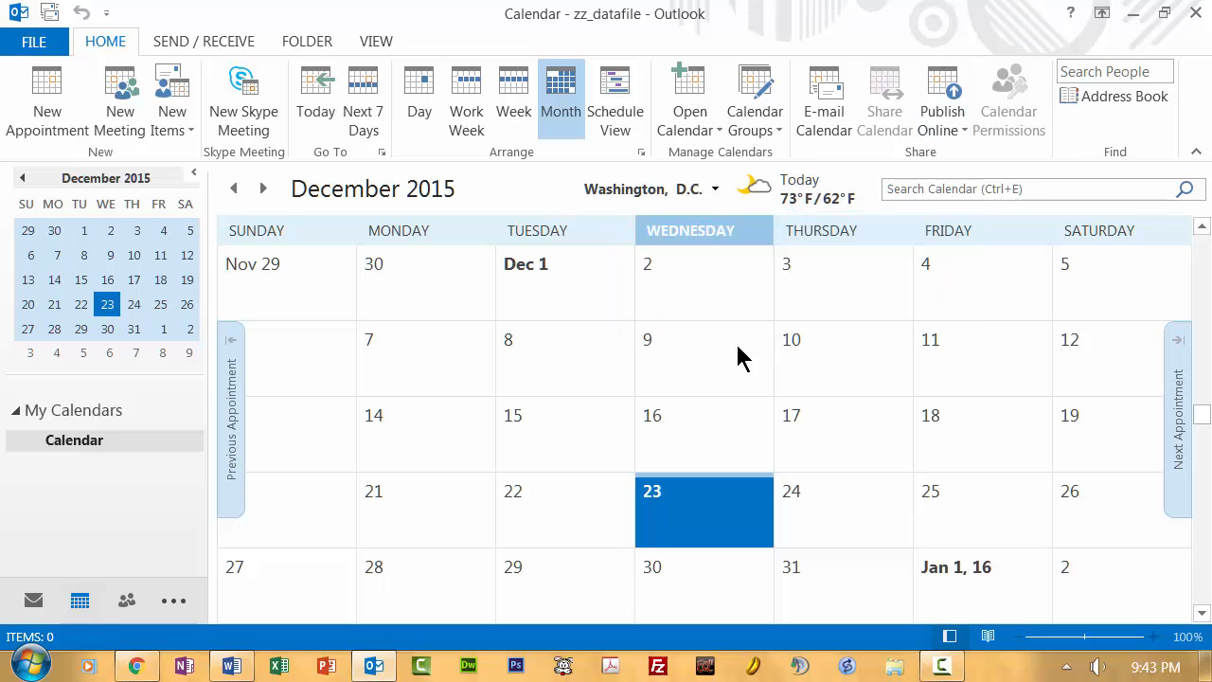
pyautogui.click(210, 43)
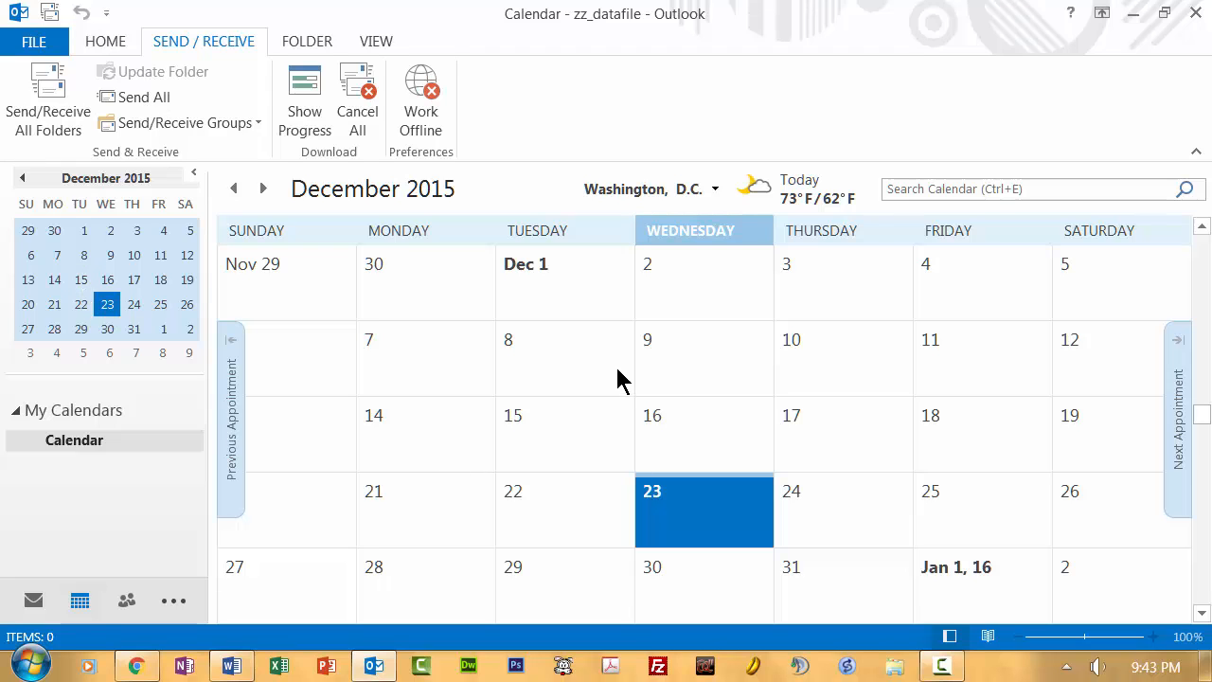
pyautogui.click(313, 45)
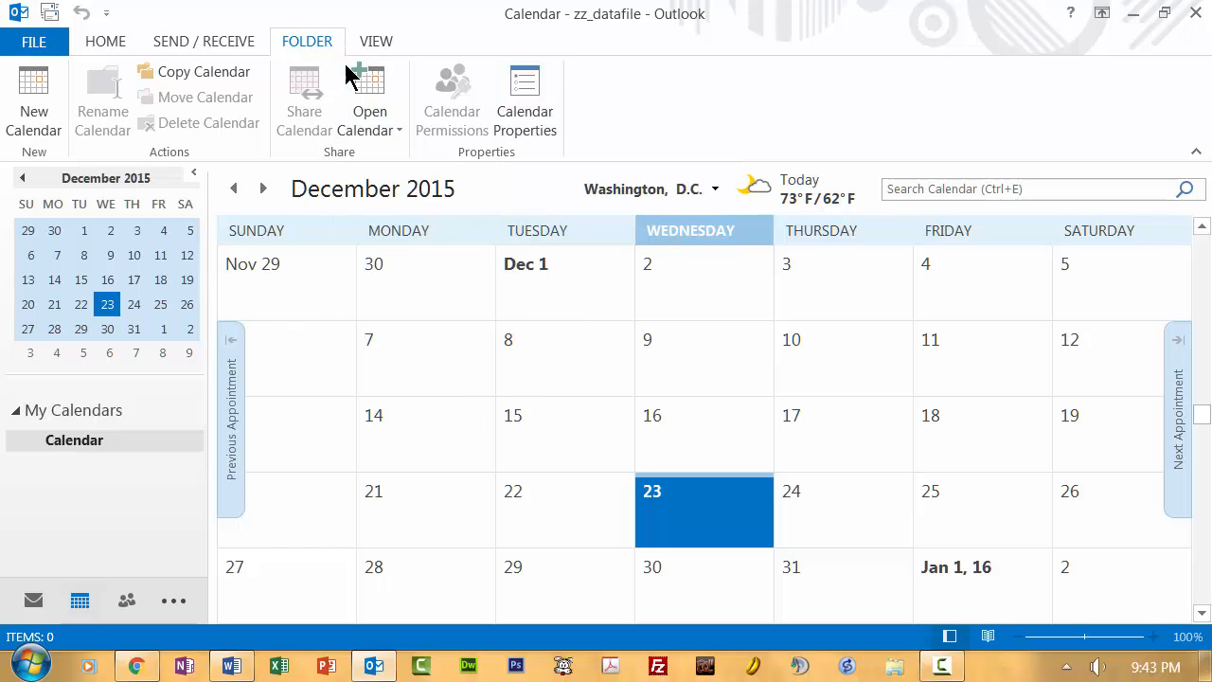
pyautogui.click(377, 44)
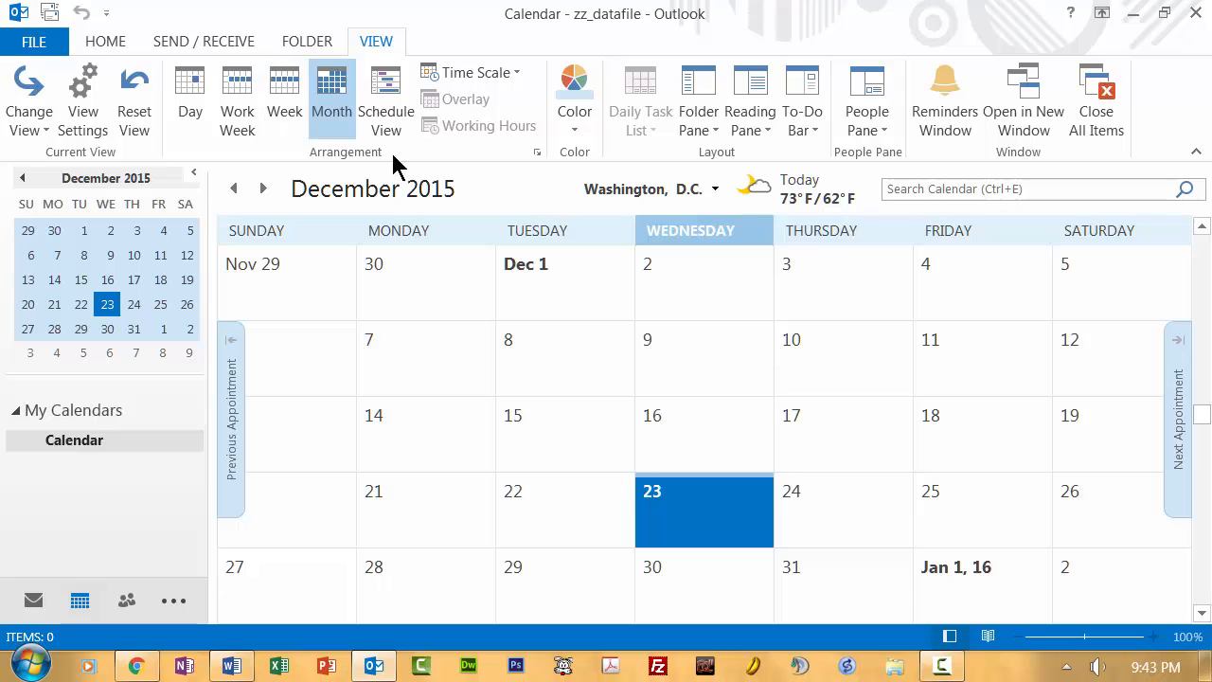
pyautogui.click(107, 43)
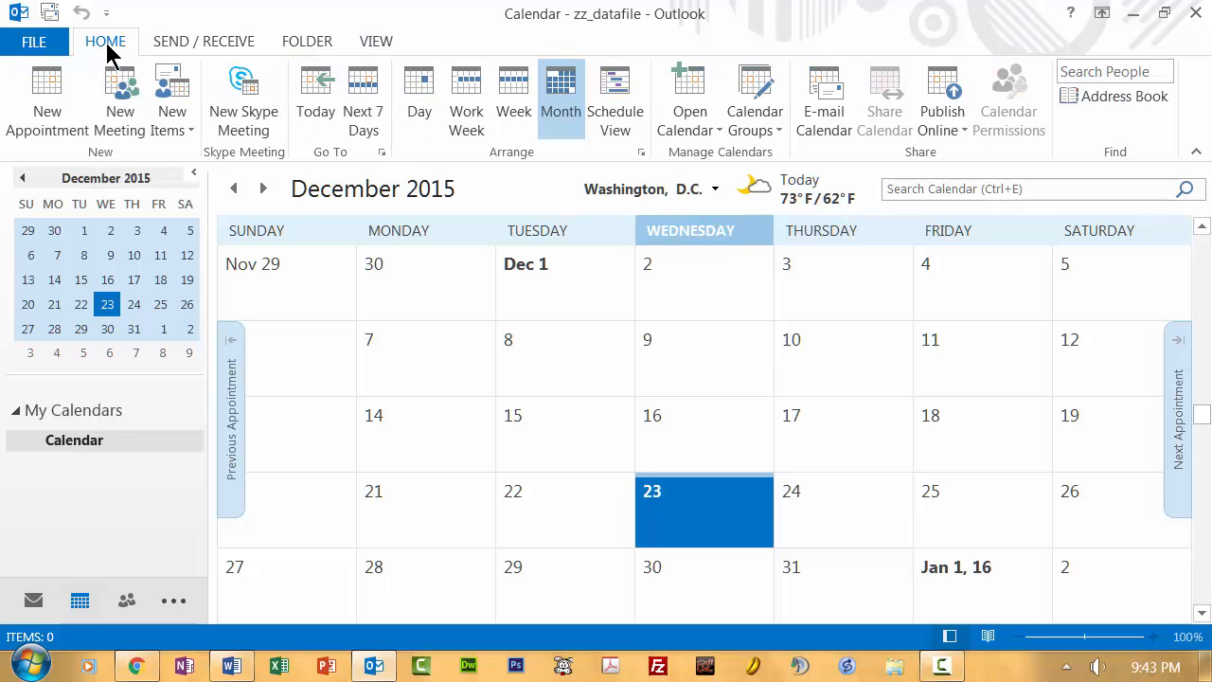
pyautogui.click(318, 44)
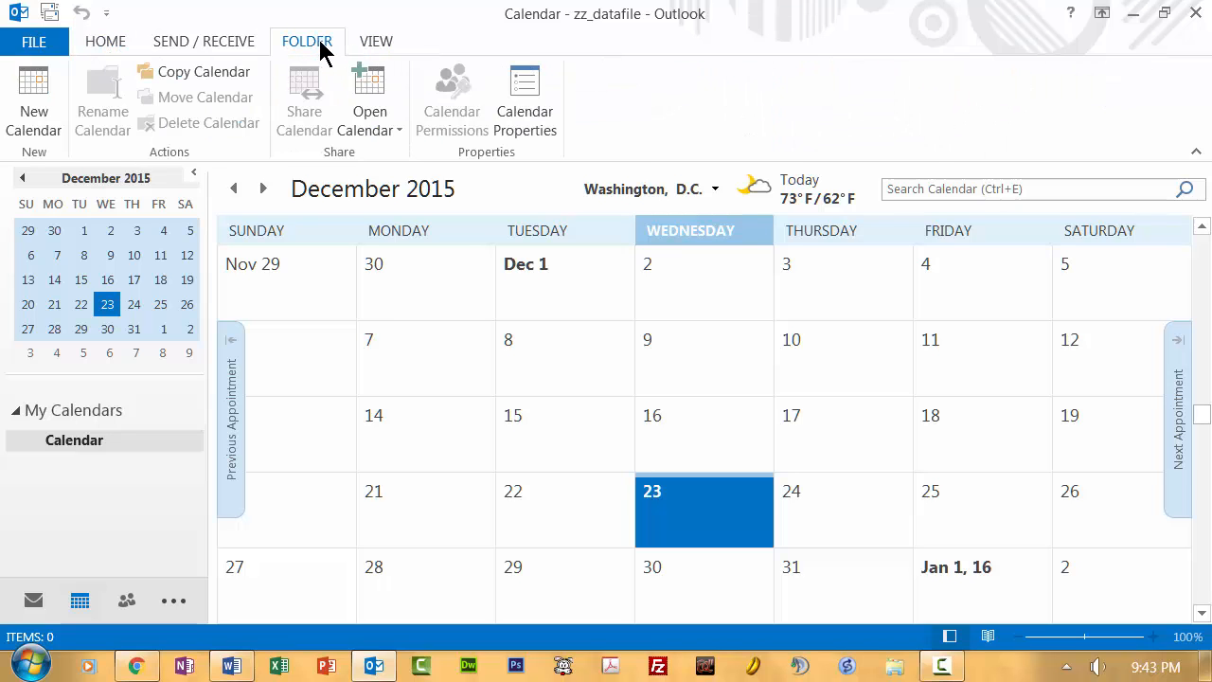
# View the calendar in the Work Week, Week and Day arrangements, ending on Month
pyautogui.click(372, 47)
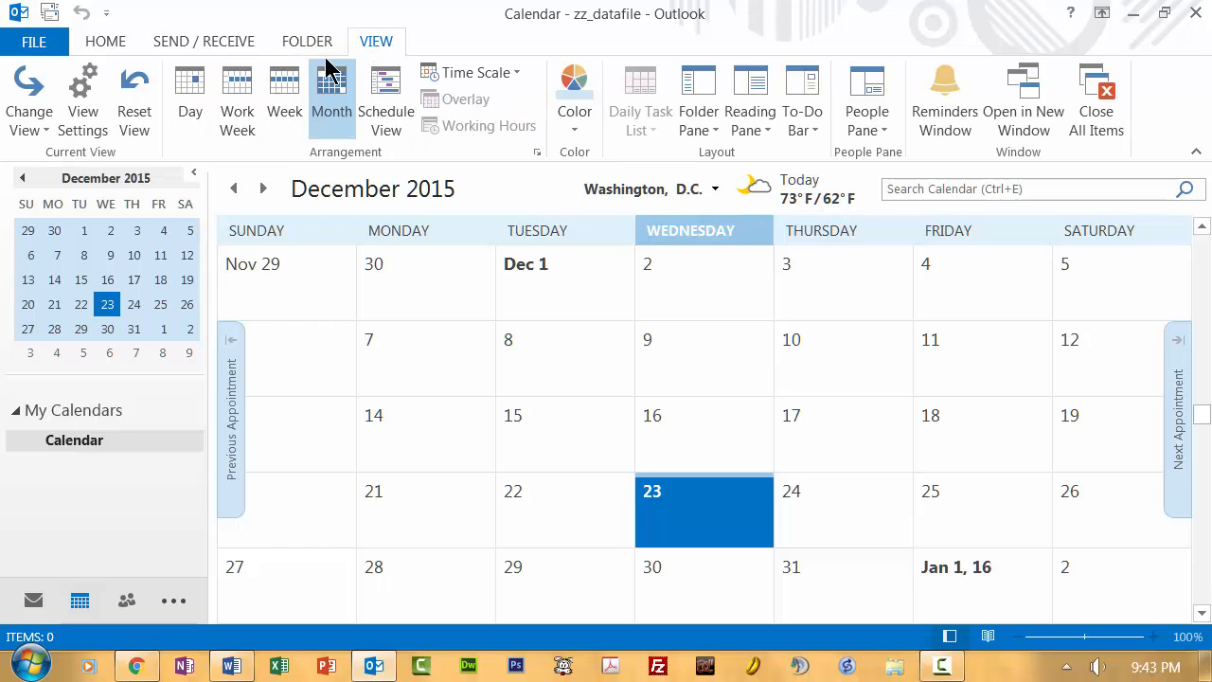
pyautogui.click(232, 100)
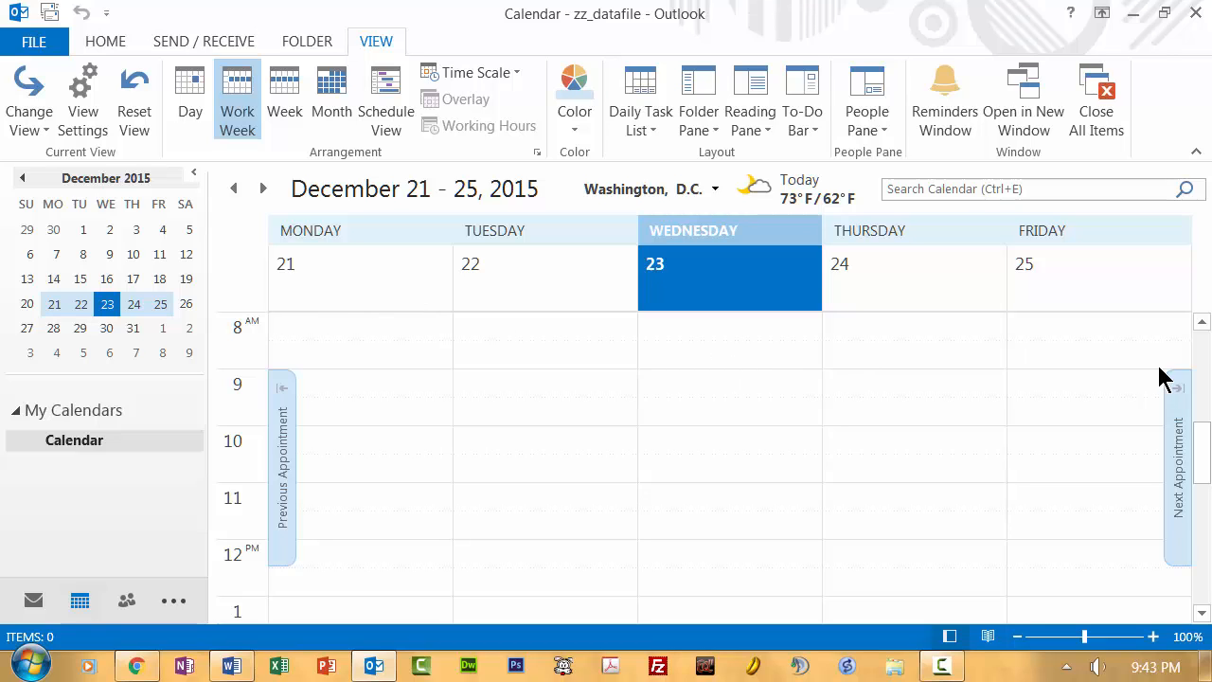
pyautogui.click(289, 90)
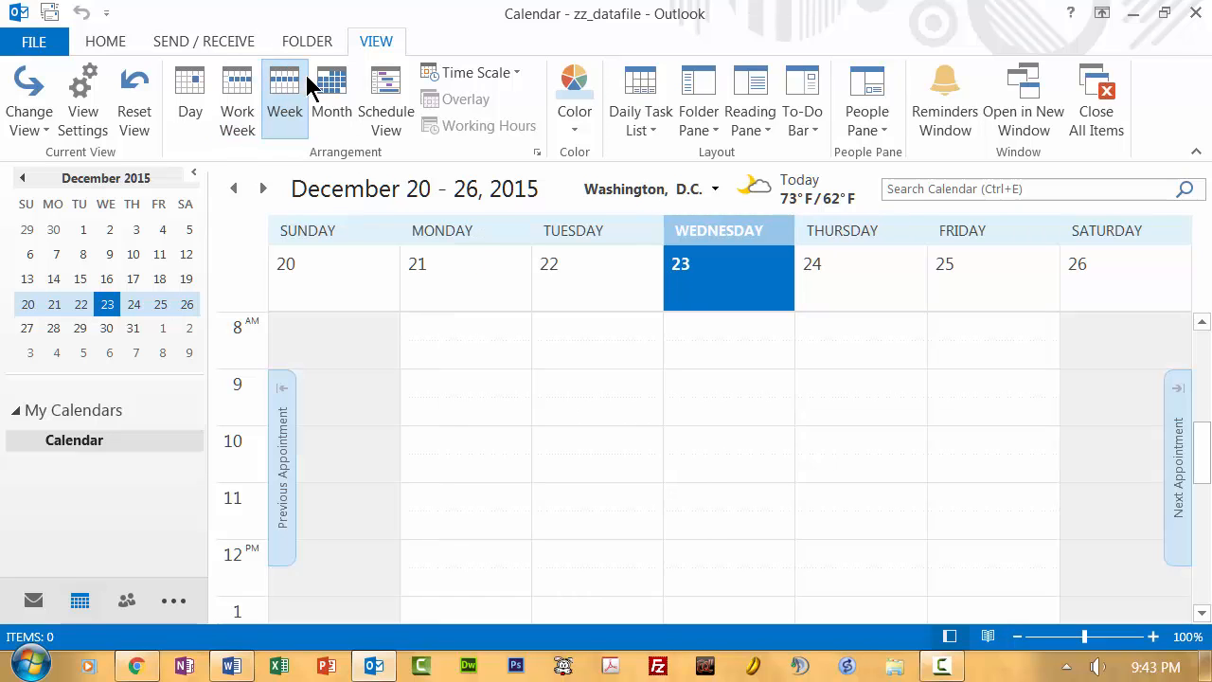
pyautogui.click(193, 100)
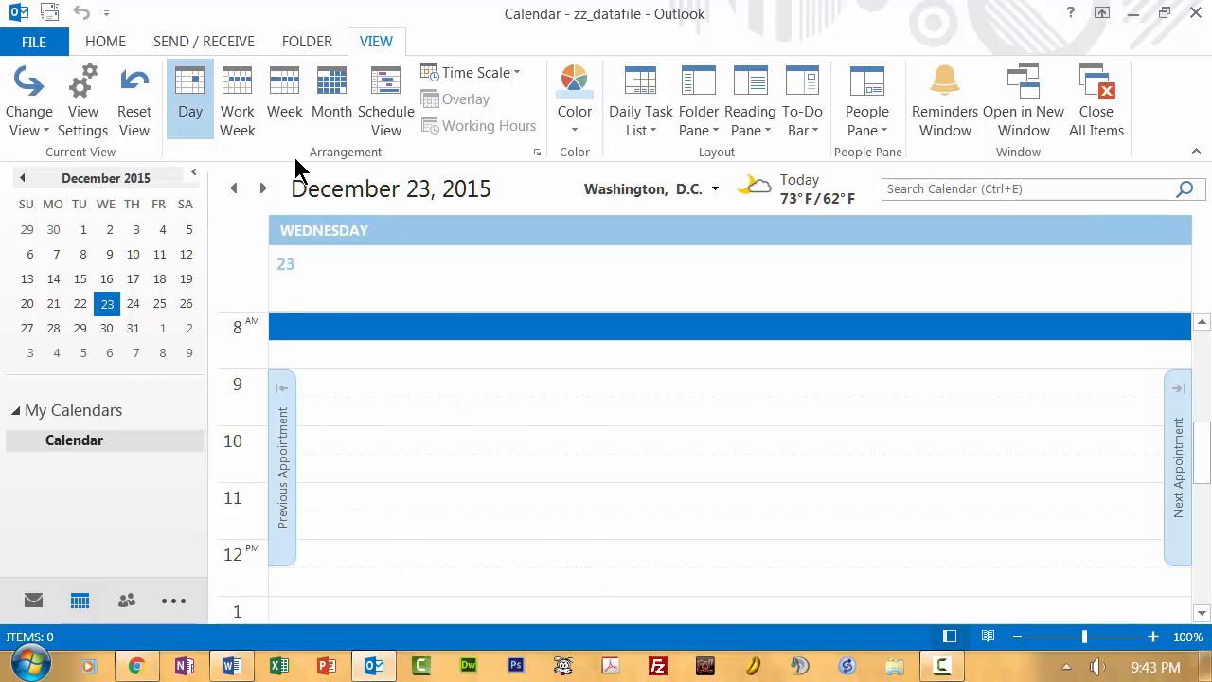
pyautogui.click(326, 90)
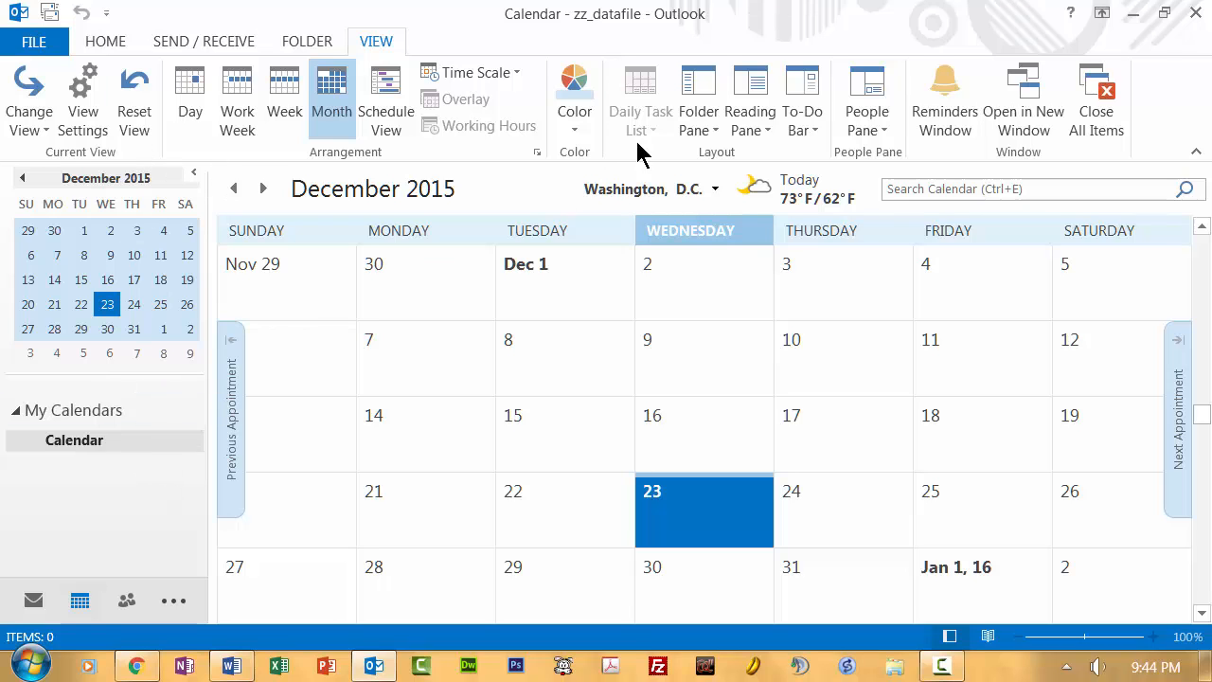
# Minimize the folder pane and expand it again, repeating the collapse and expansion once
pyautogui.click(718, 134)
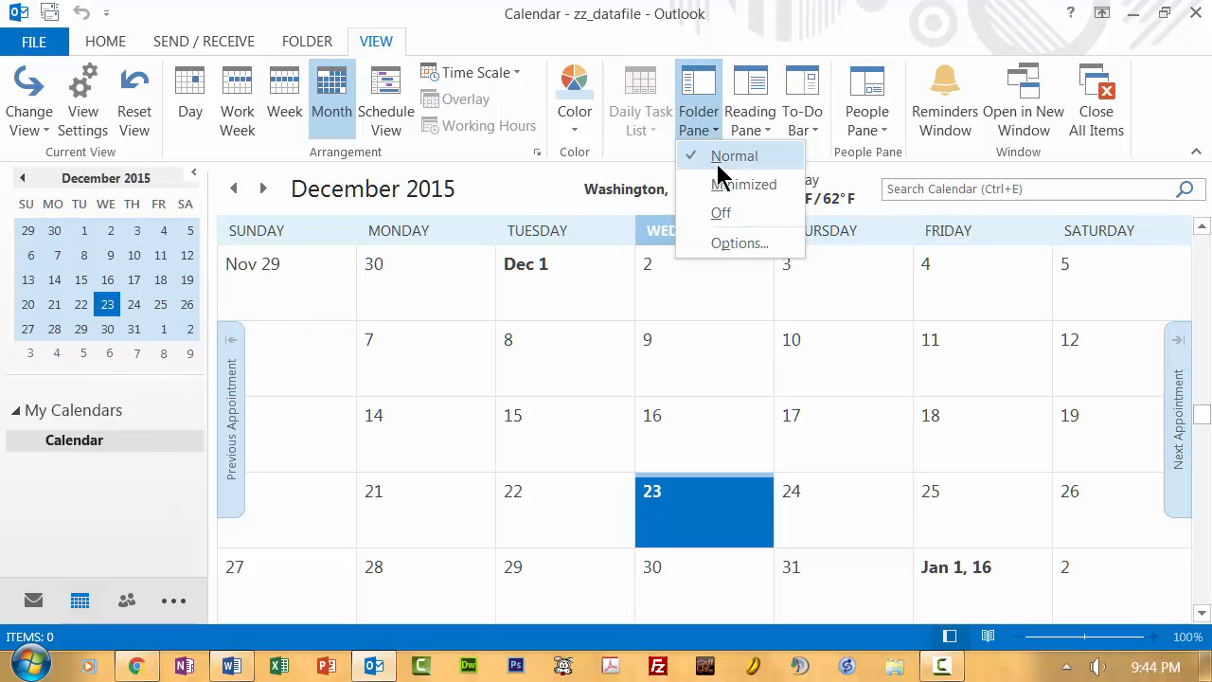
pyautogui.click(728, 186)
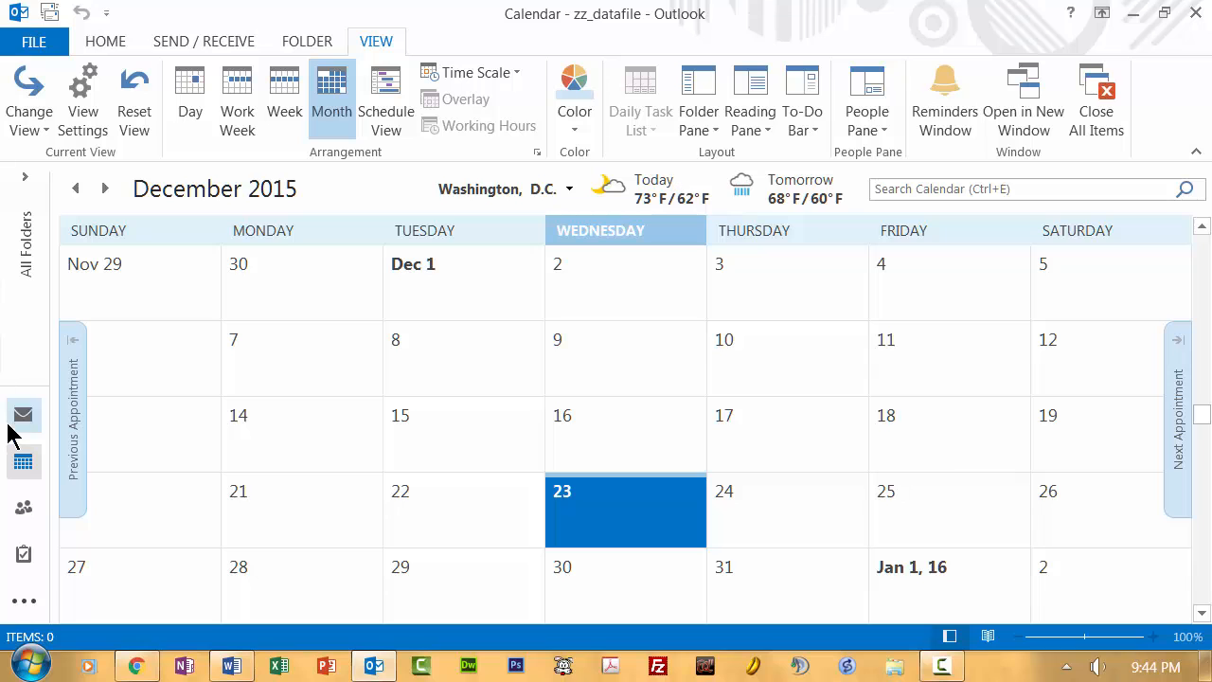
pyautogui.click(25, 178)
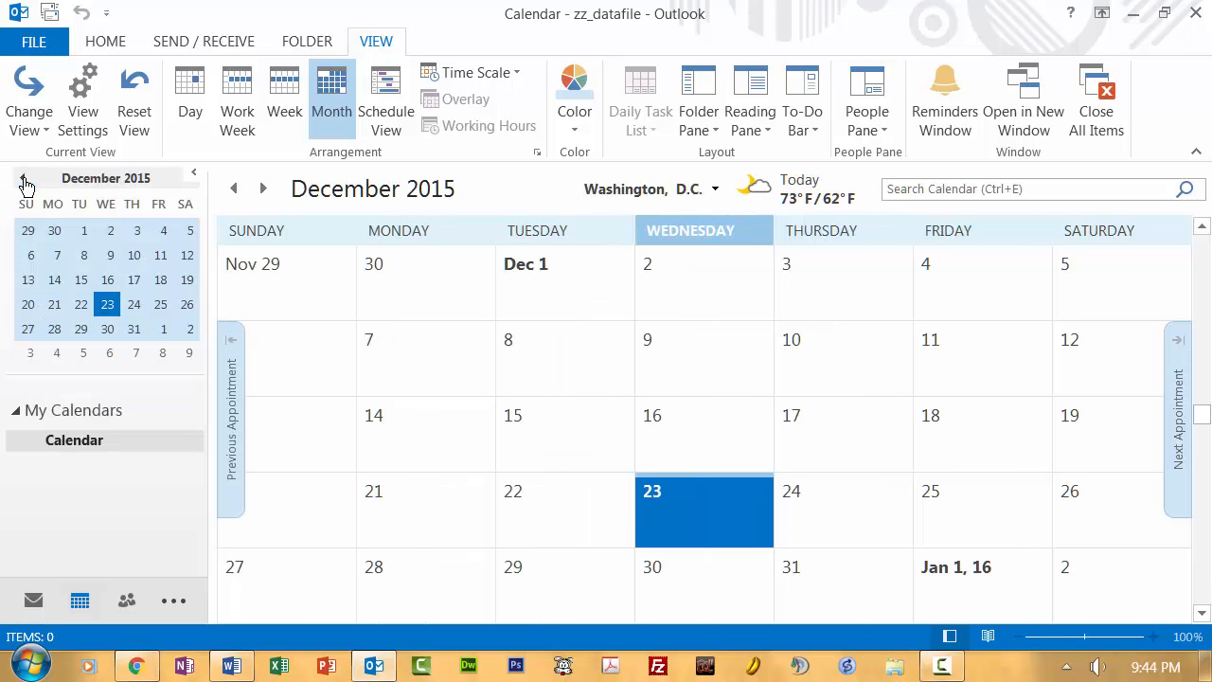
pyautogui.click(196, 173)
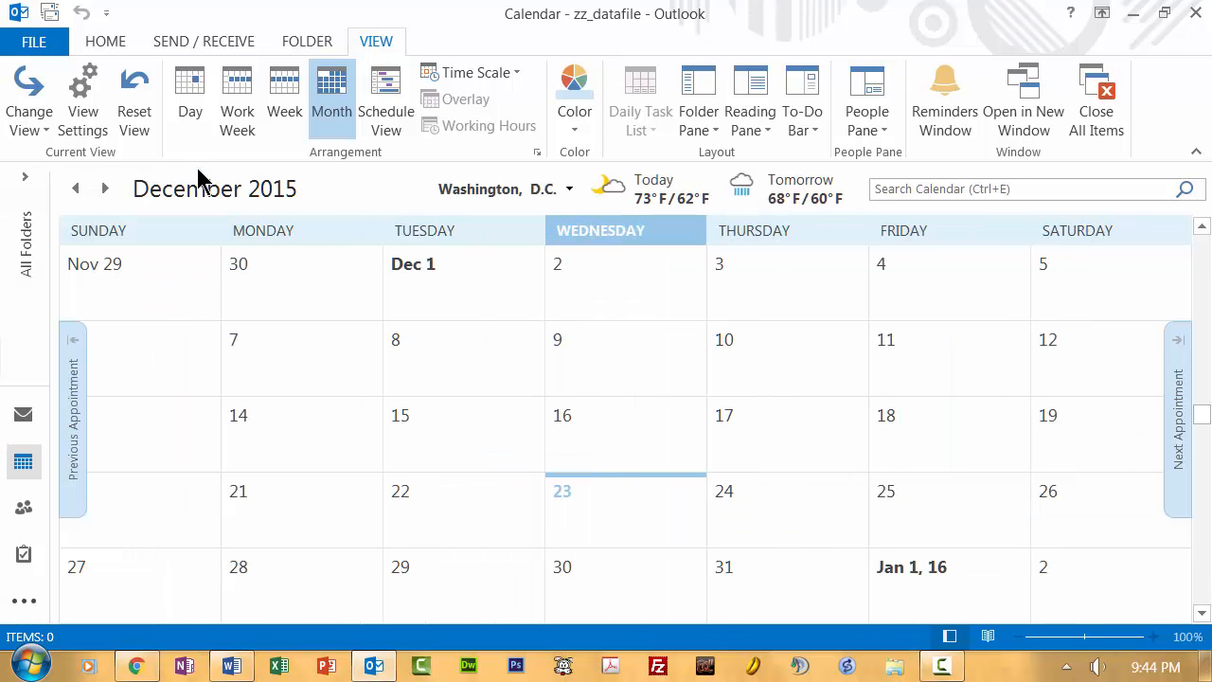
pyautogui.click(25, 180)
# Turn the folder pane off completely and set it back to Normal
pyautogui.click(705, 132)
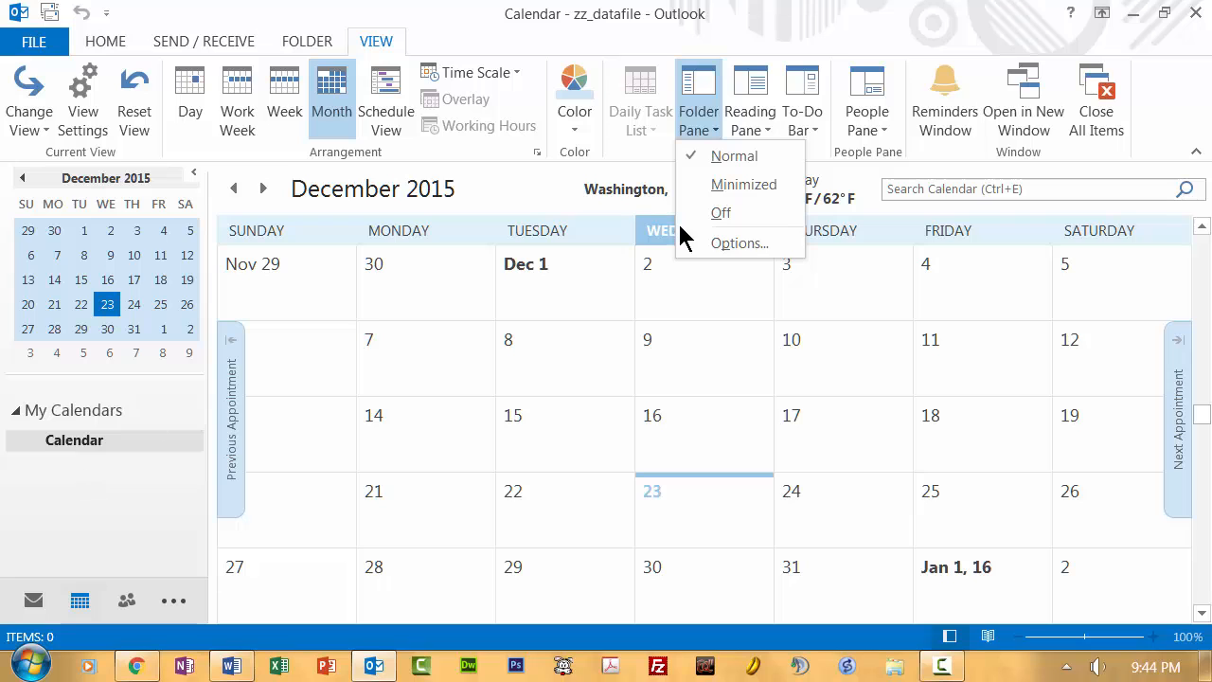
pyautogui.click(723, 214)
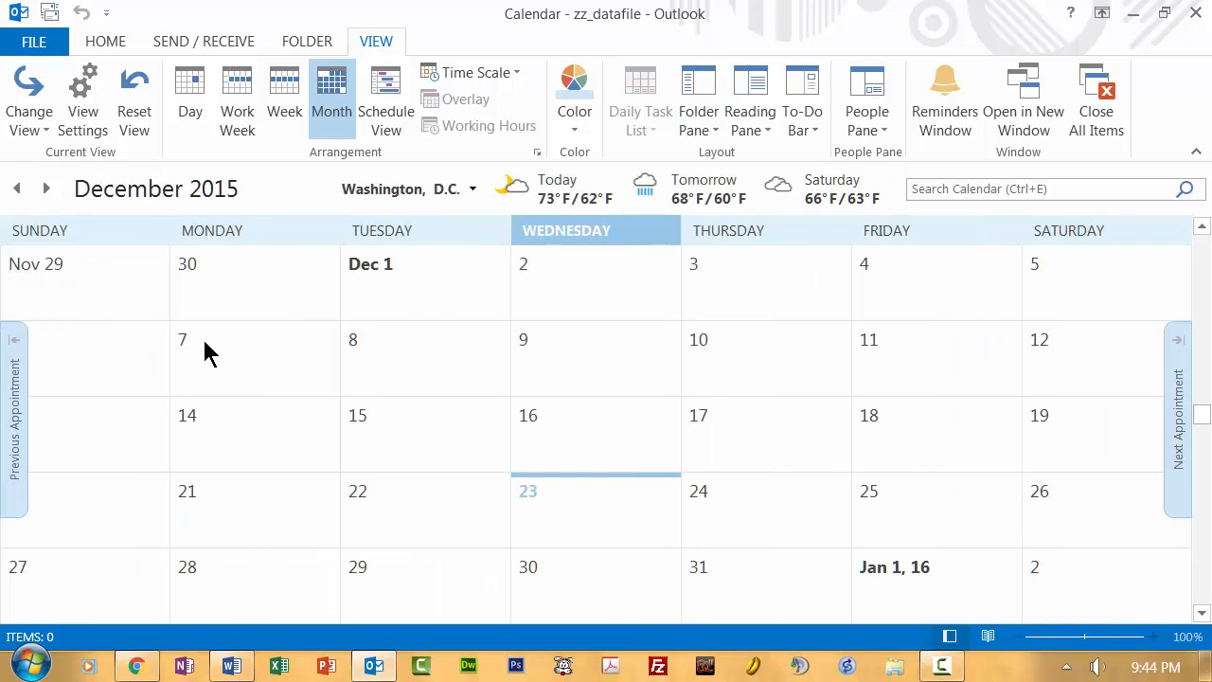
pyautogui.click(720, 130)
pyautogui.click(719, 158)
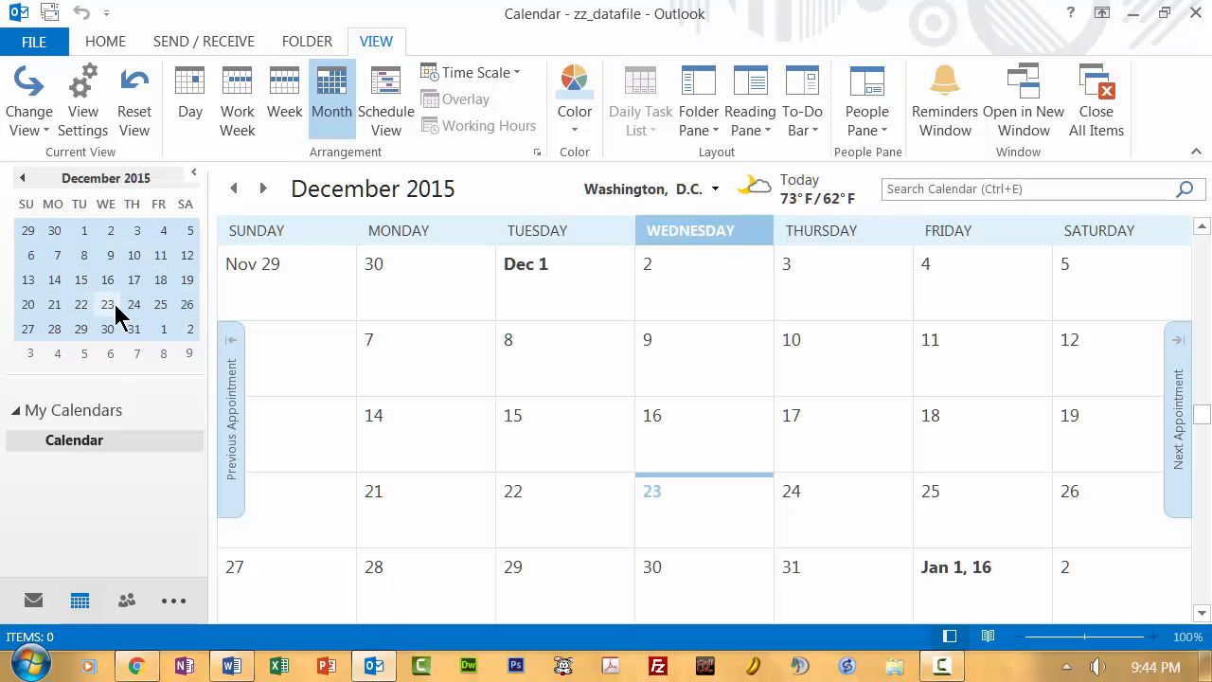
# Display the day schedule for December 25, 2015, and go back to December 23
pyautogui.click(167, 306)
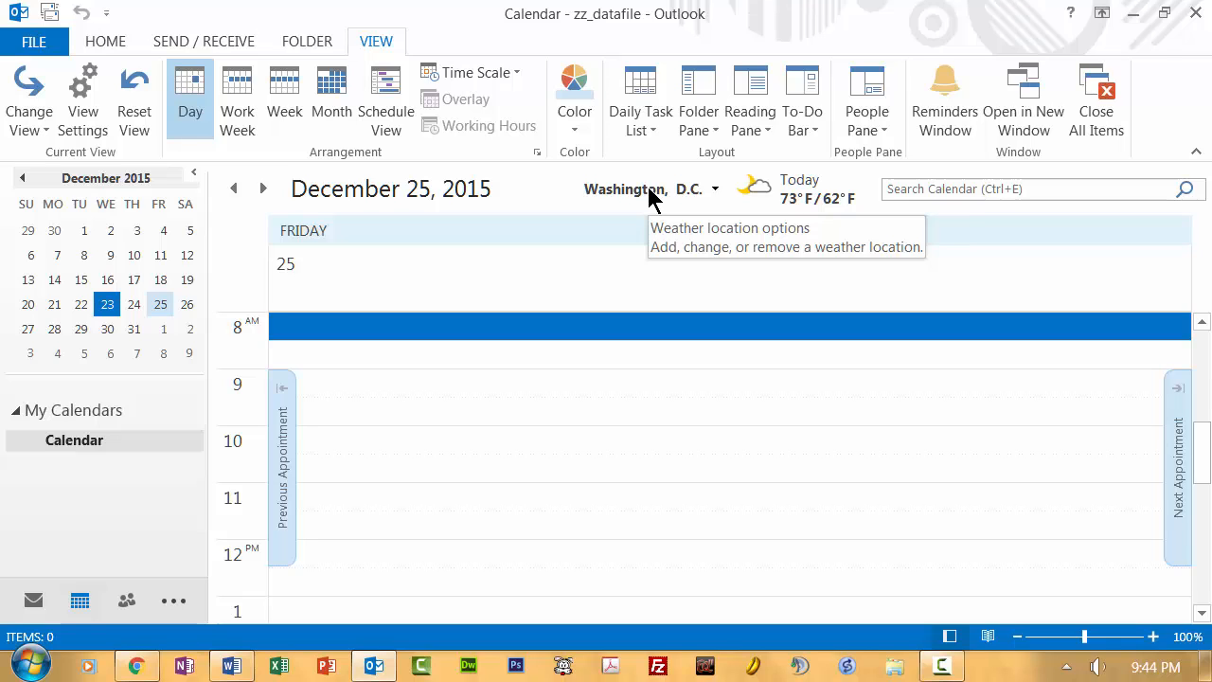
pyautogui.click(105, 312)
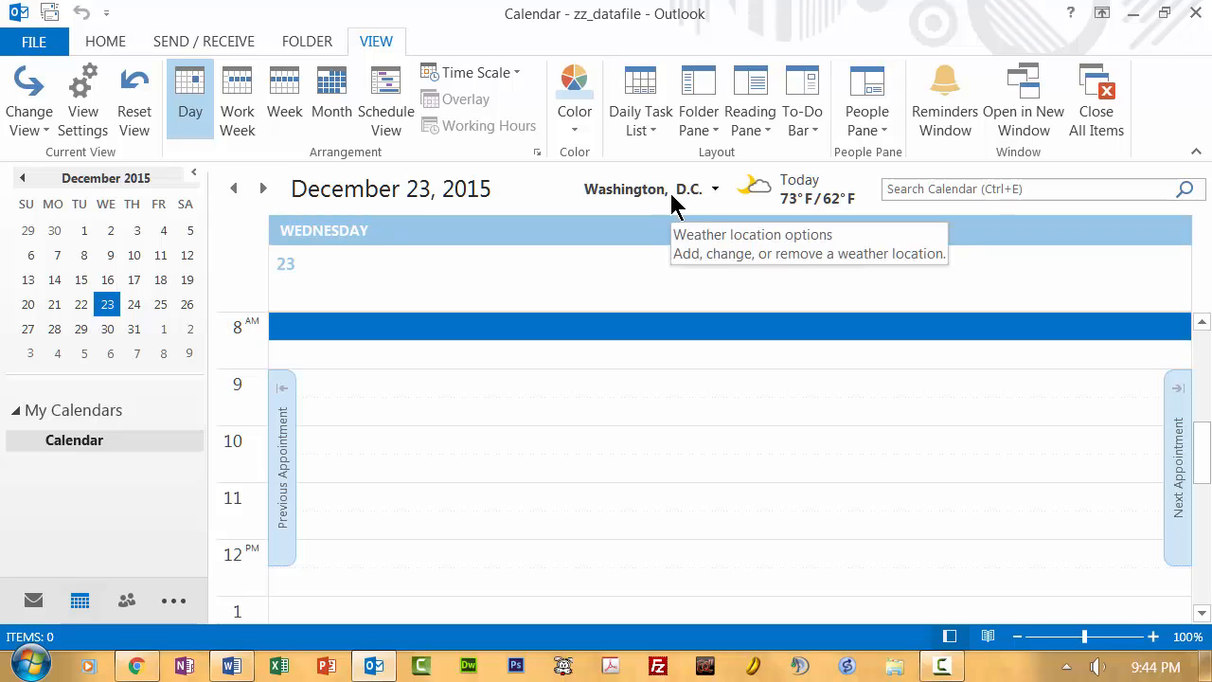
# Add a weather location by searching for 98101 and choosing Seattle, WA
pyautogui.click(715, 189)
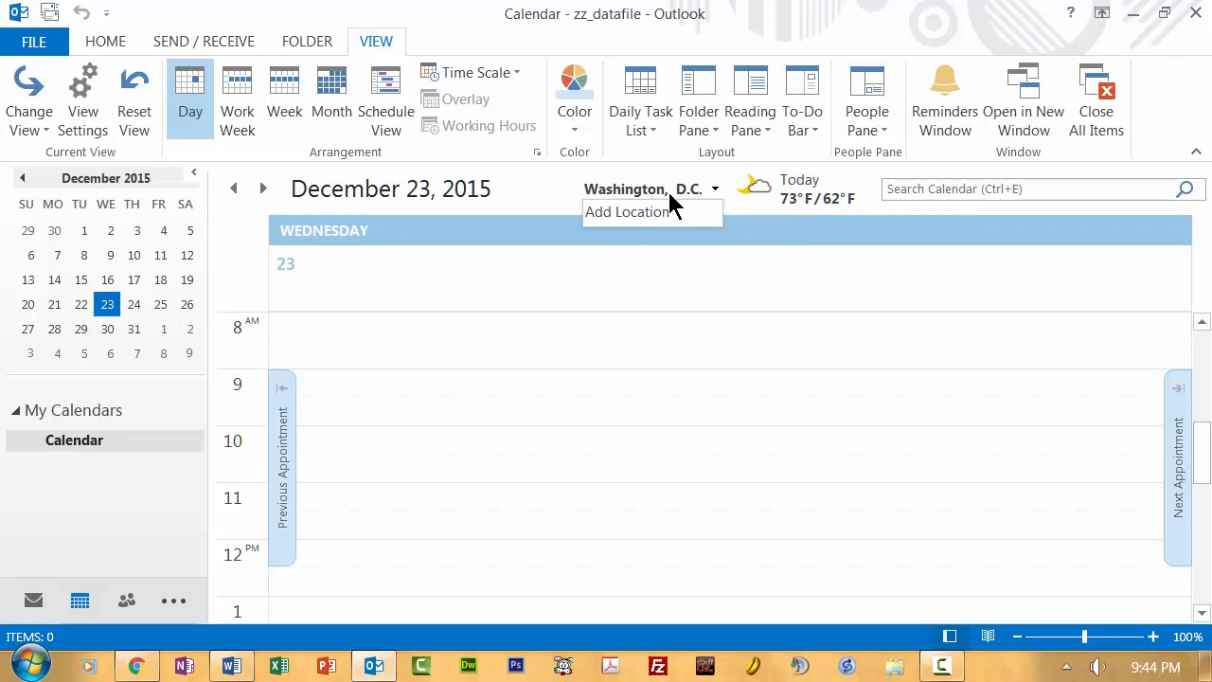
pyautogui.click(633, 214)
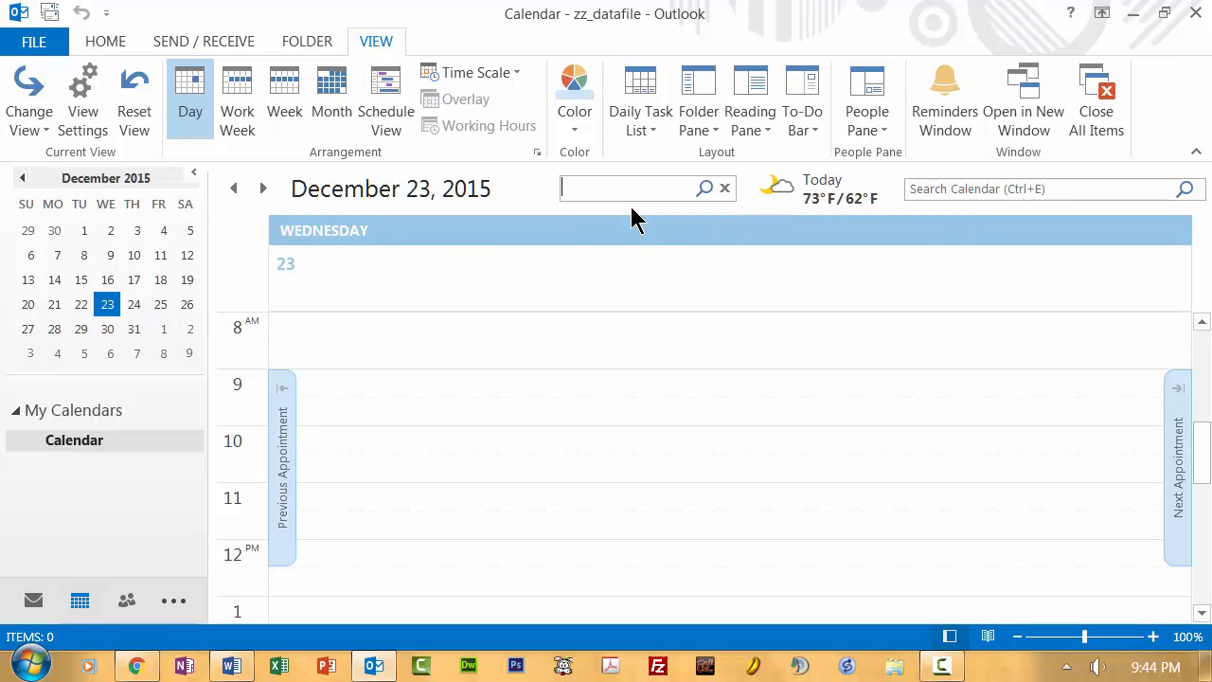
pyautogui.write('98101')
pyautogui.press('Return')
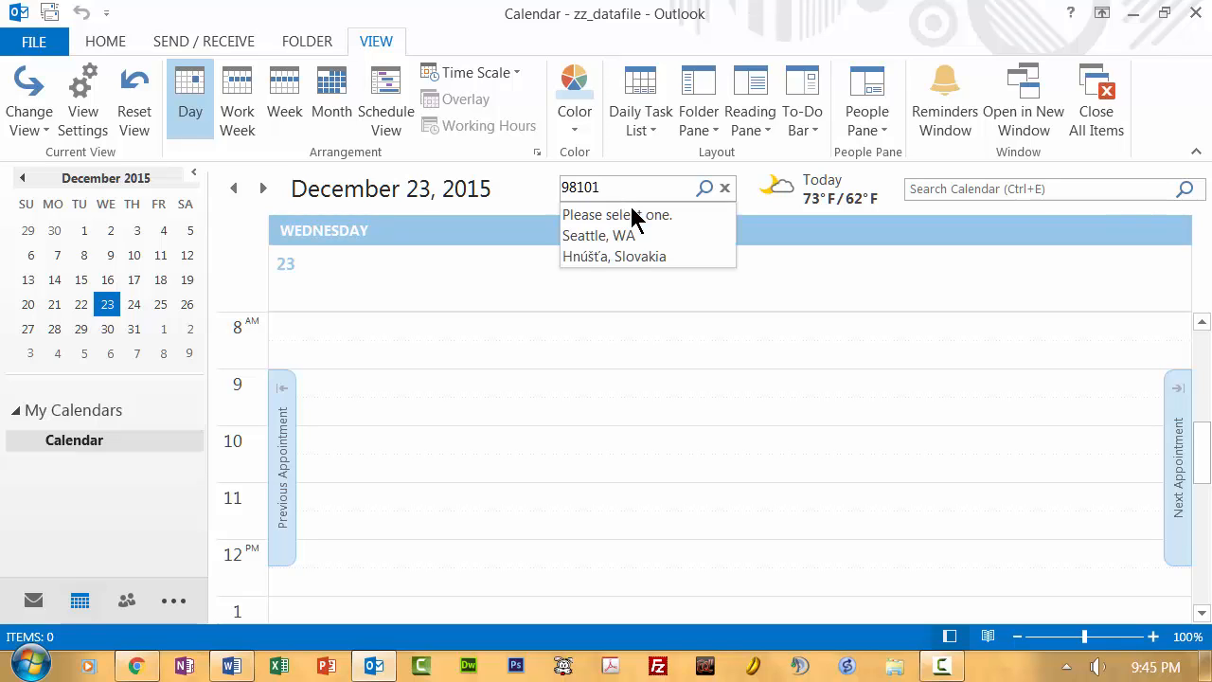
pyautogui.click(597, 235)
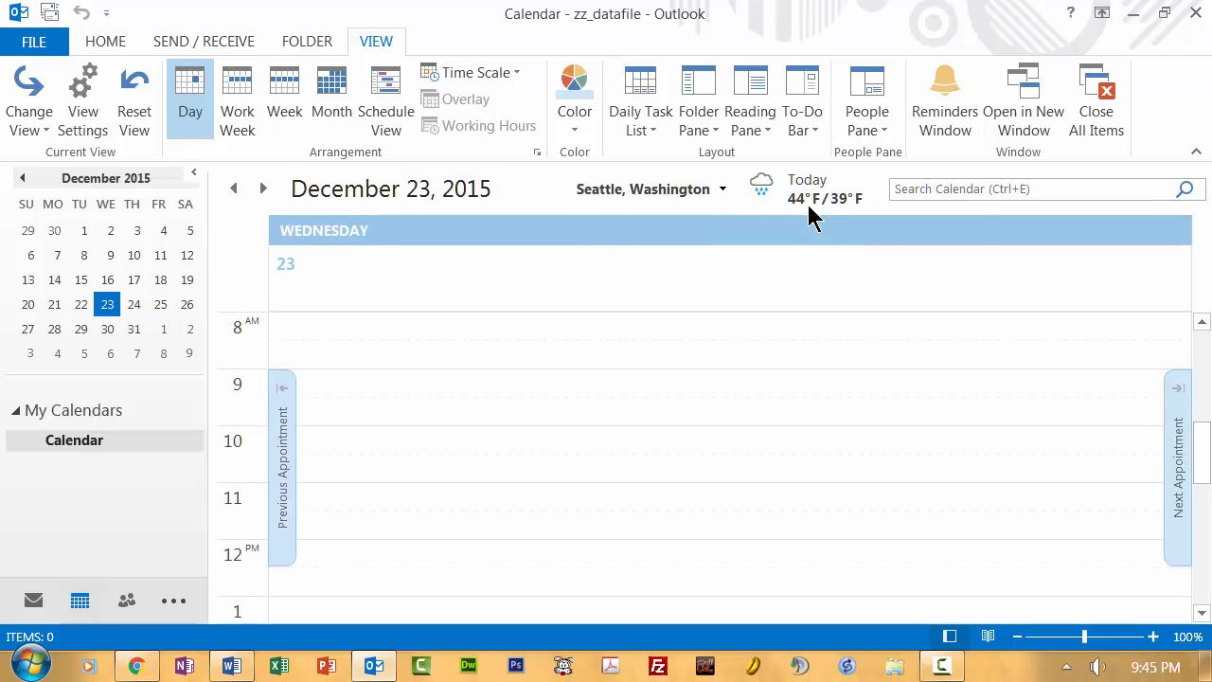
pyautogui.moveTo(810, 213)
# Check the Reminders window for pending reminders and close it
pyautogui.click(936, 114)
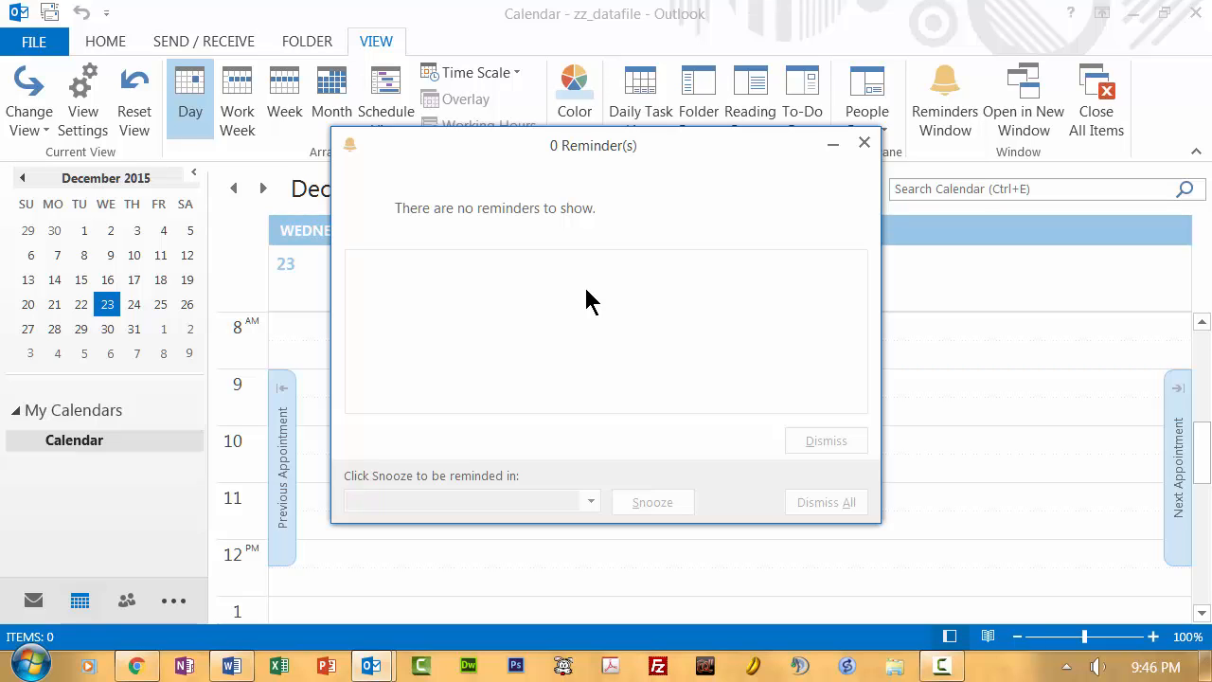
pyautogui.click(862, 144)
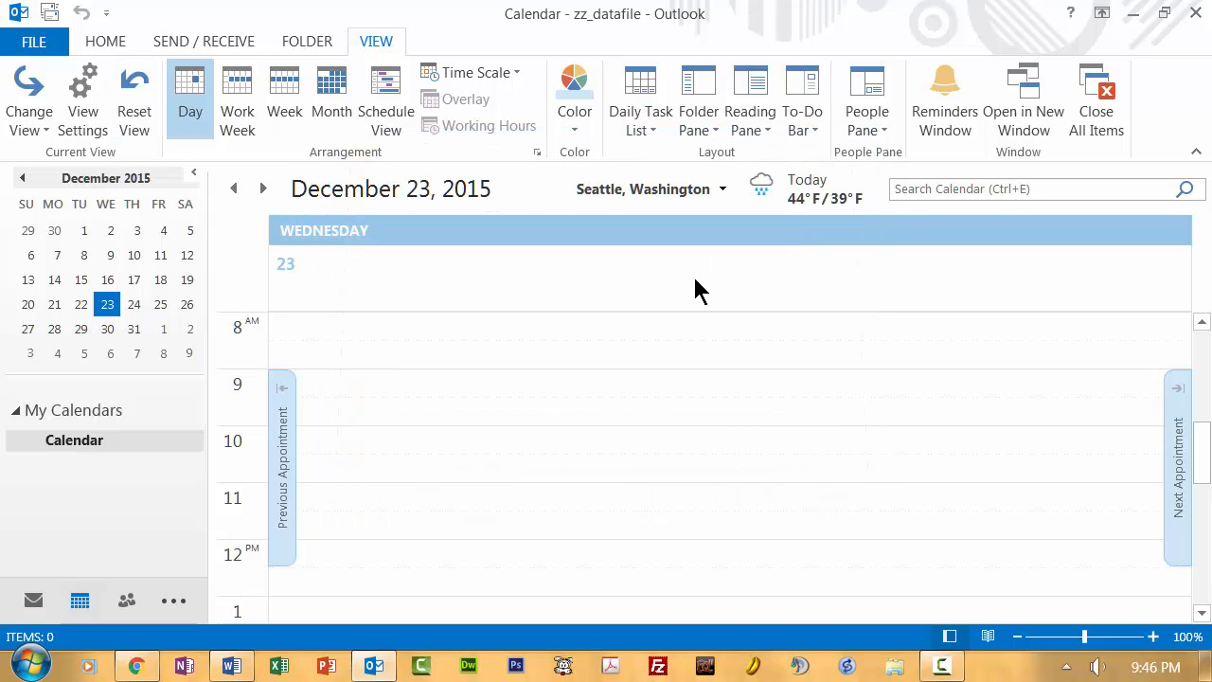
# Show the calendar by month and create an entry titled Lunch on Thursday, December 24
pyautogui.click(331, 95)
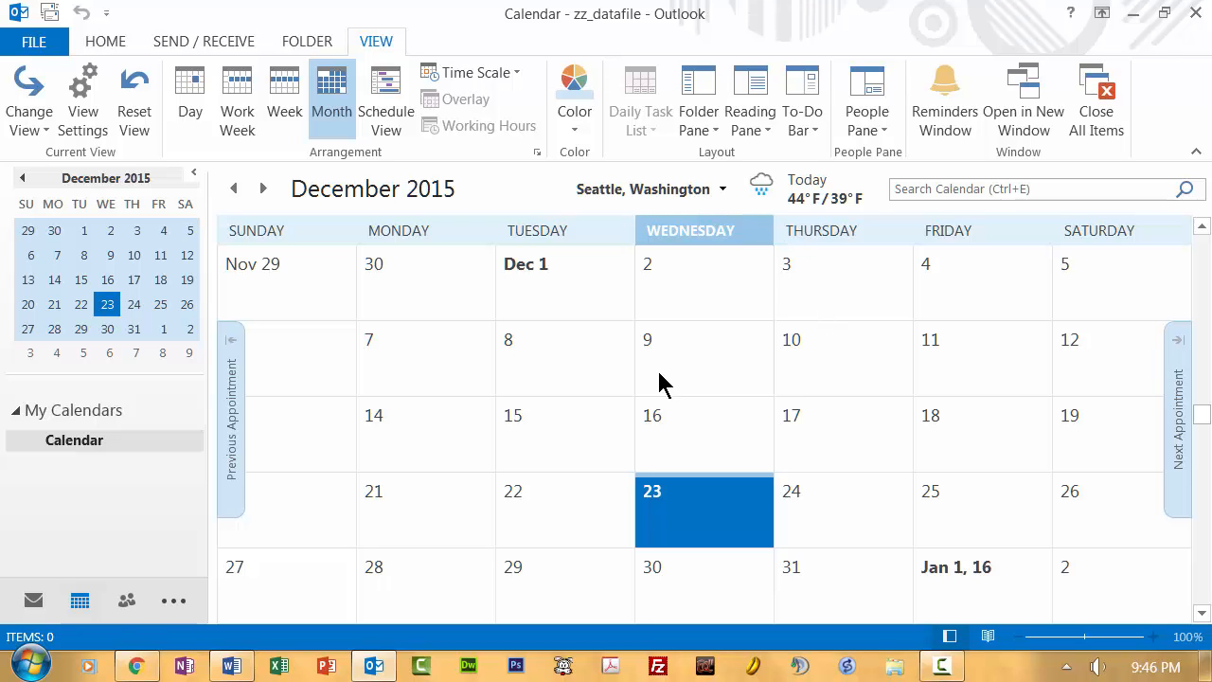
pyautogui.click(825, 516)
pyautogui.click(825, 514)
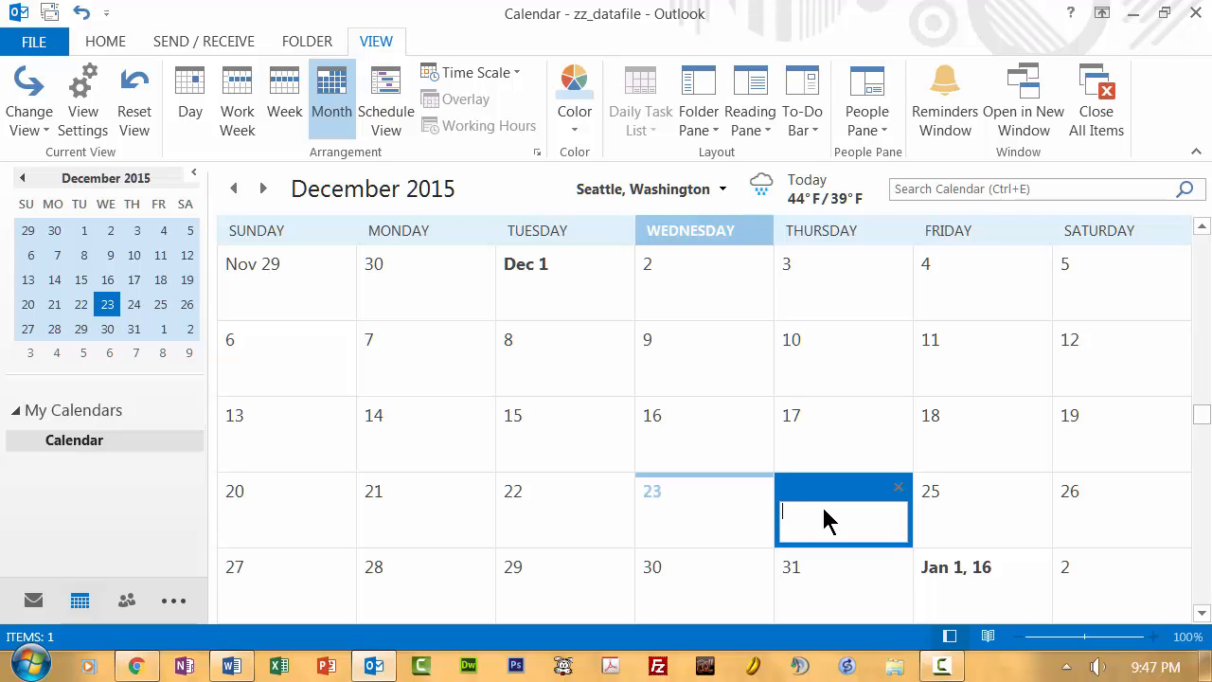
pyautogui.write('Lunch')
pyautogui.press('Return')
pyautogui.moveTo(827, 521)
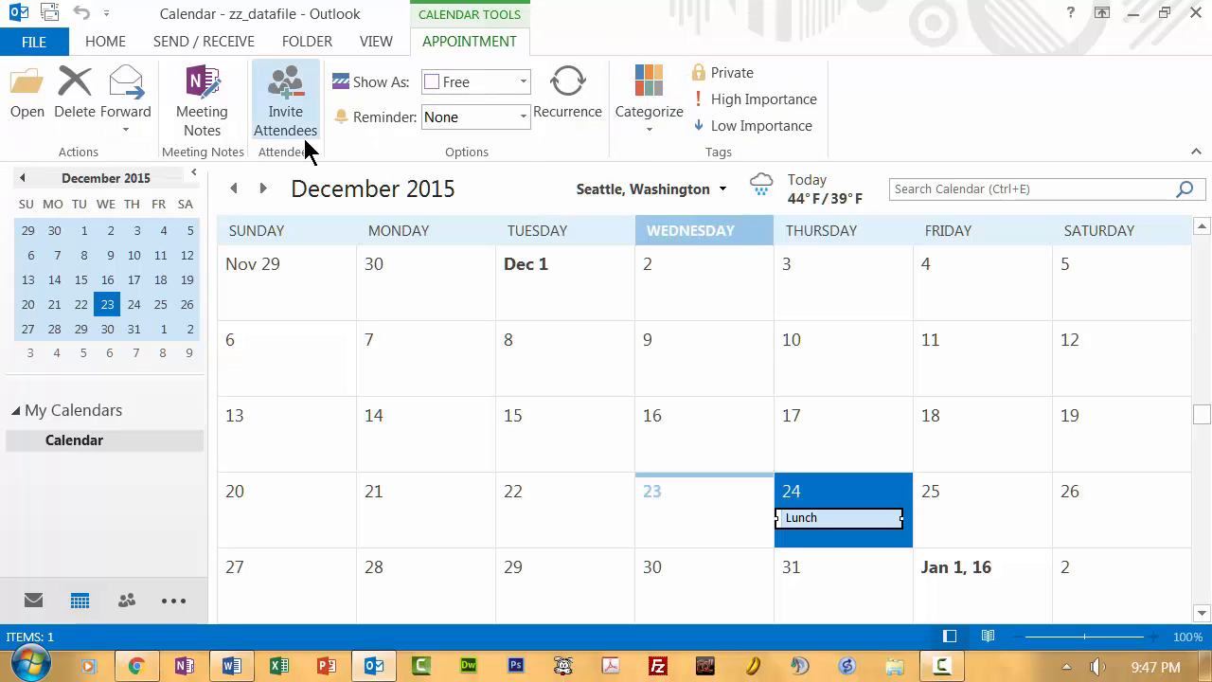
# Set the reminder for the Lunch entry on December 24 to 2 hours
pyautogui.click(525, 83)
pyautogui.click(525, 83)
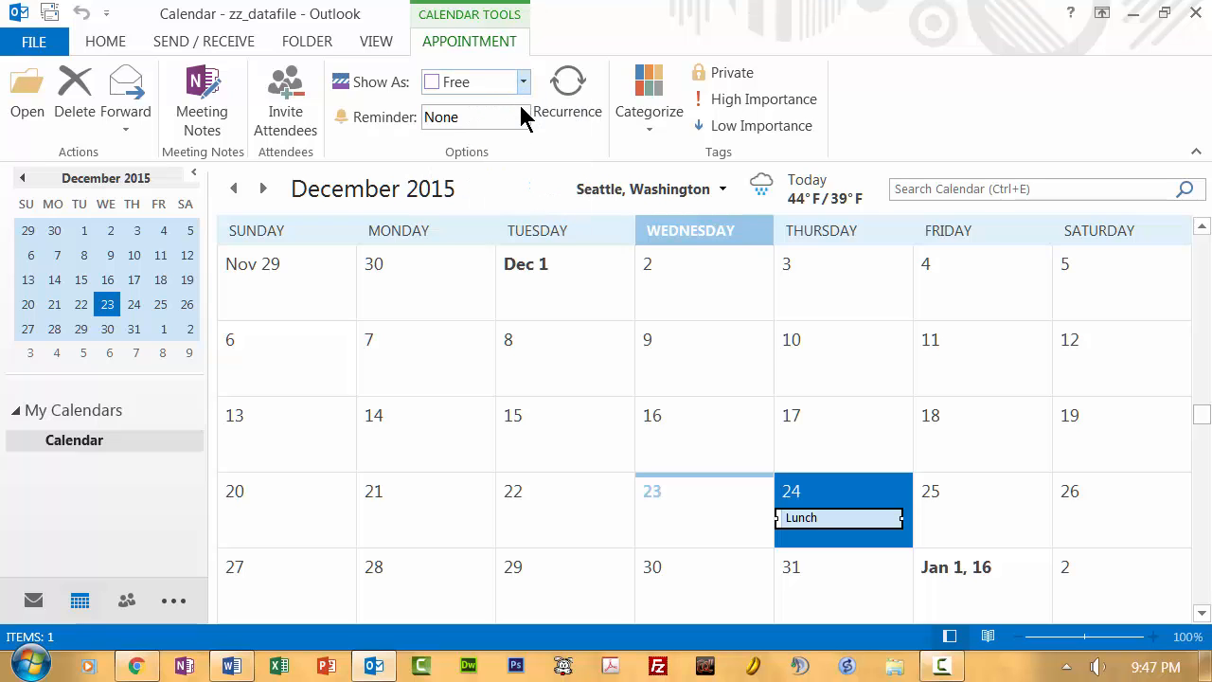
pyautogui.click(522, 117)
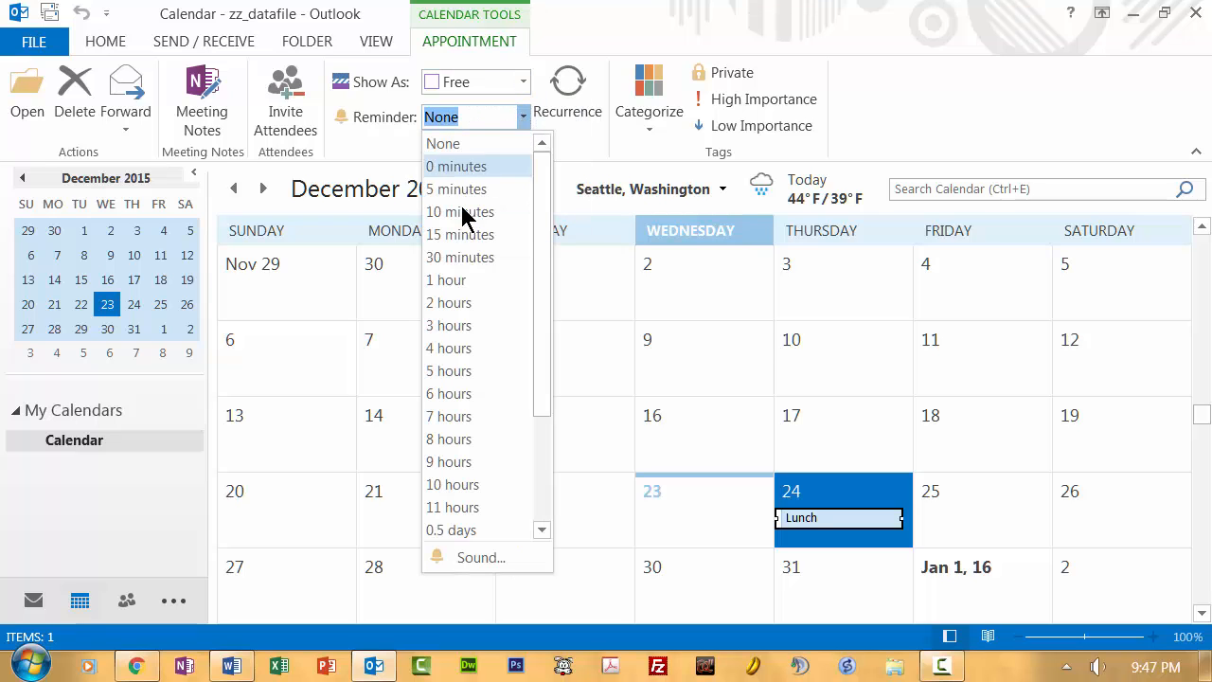
pyautogui.click(458, 303)
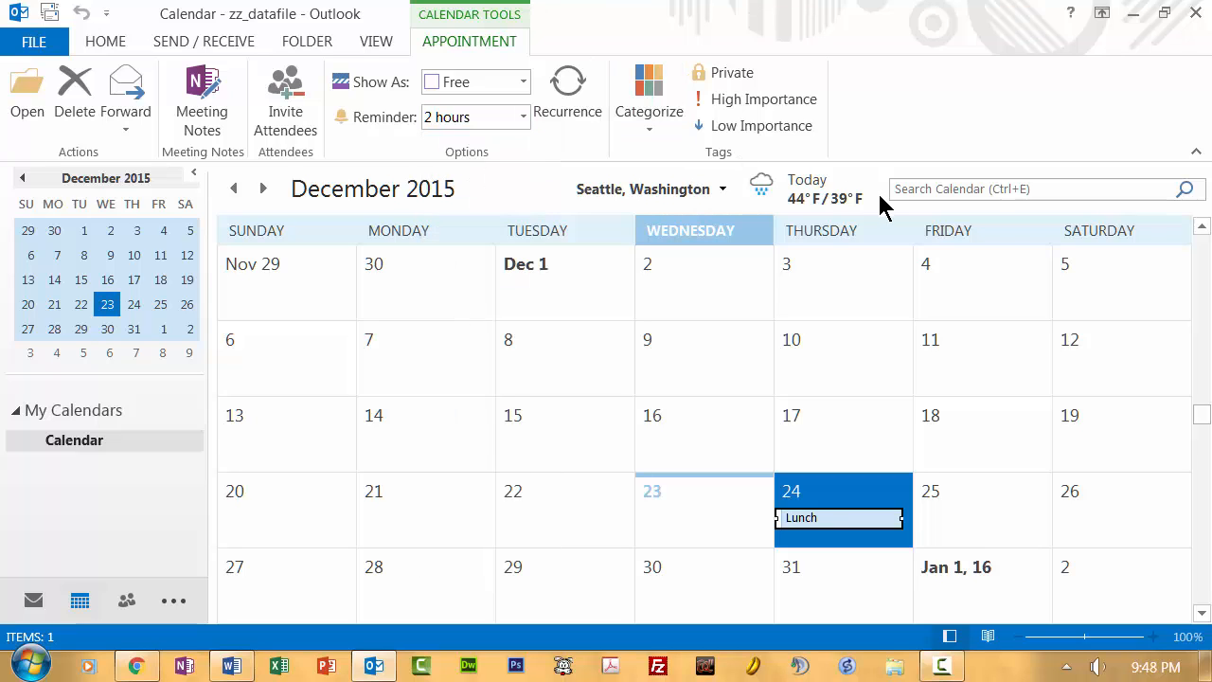
# Open the December 24 Lunch entry, add "with" and the companion's name to its subject, and set the location to Razzi's Pizza on Greenwood
pyautogui.doubleClick(820, 521)
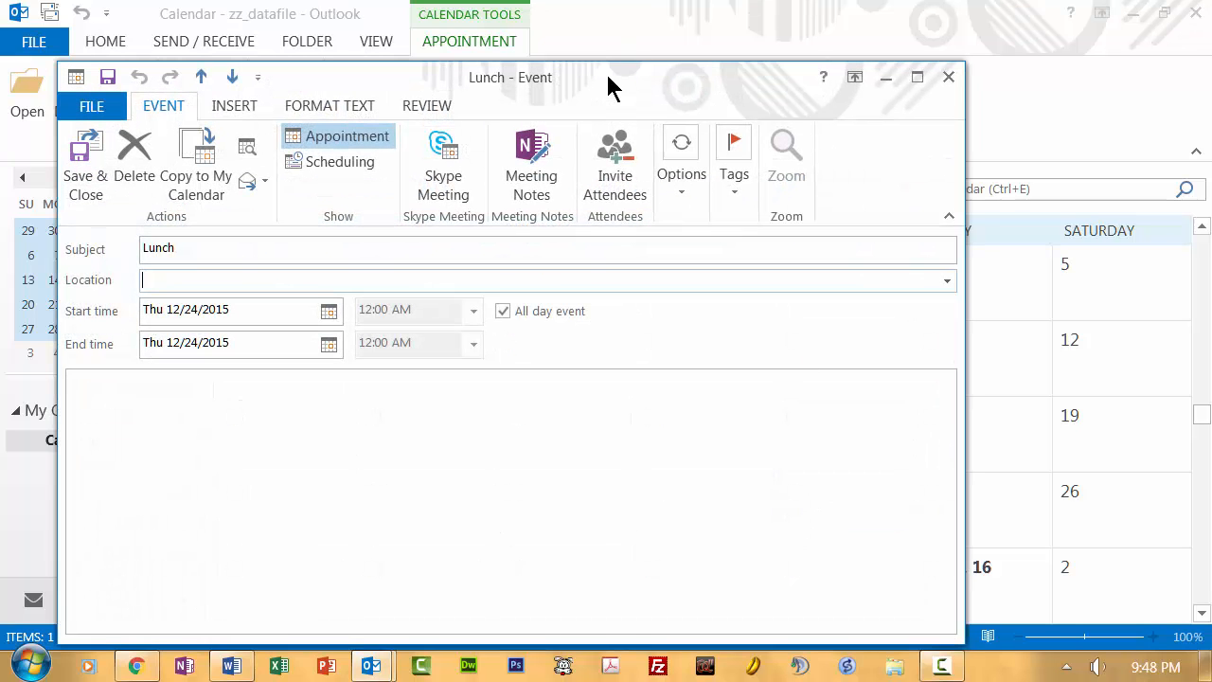
pyautogui.moveTo(612, 85); pyautogui.dragTo(712, 63)
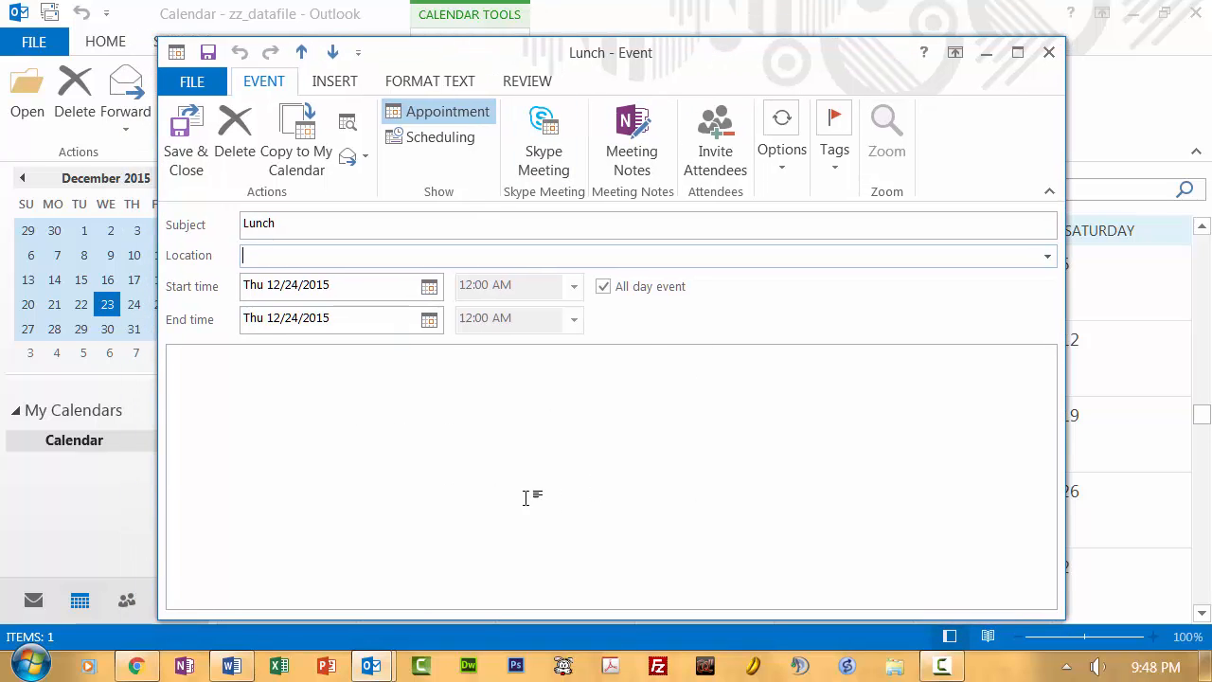
pyautogui.click(291, 223)
pyautogui.write('with Bridget')
pyautogui.click(274, 258)
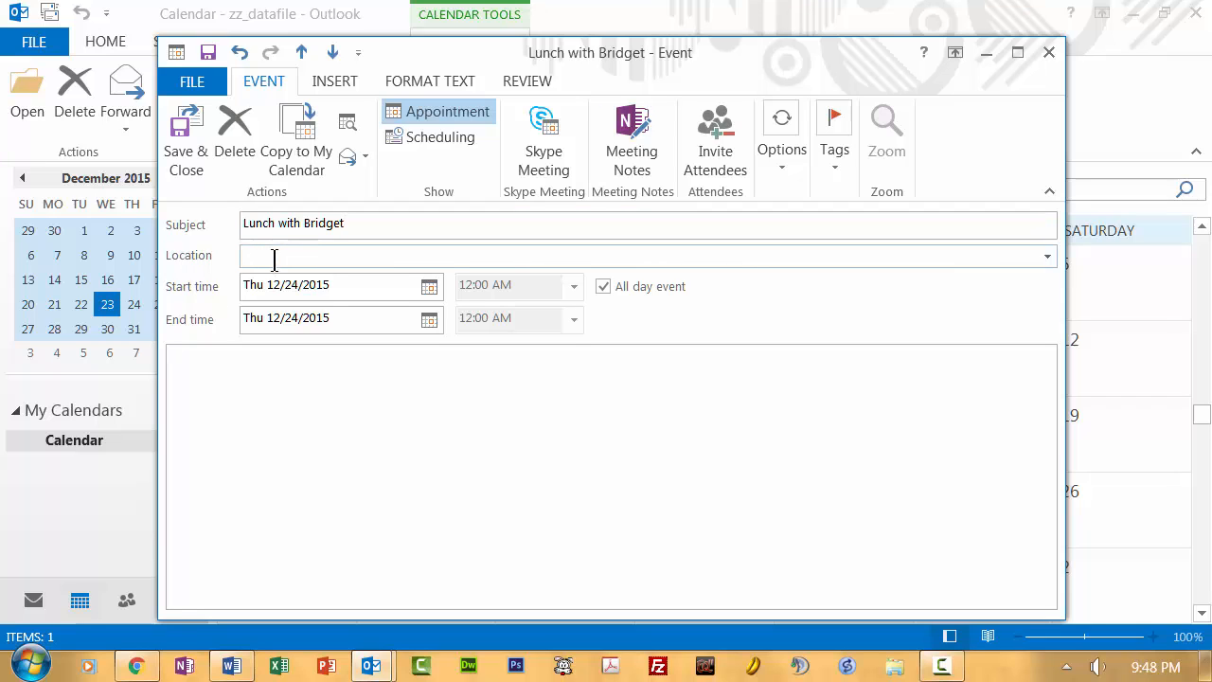
pyautogui.write("Razzi's Pizza on Greenwood")
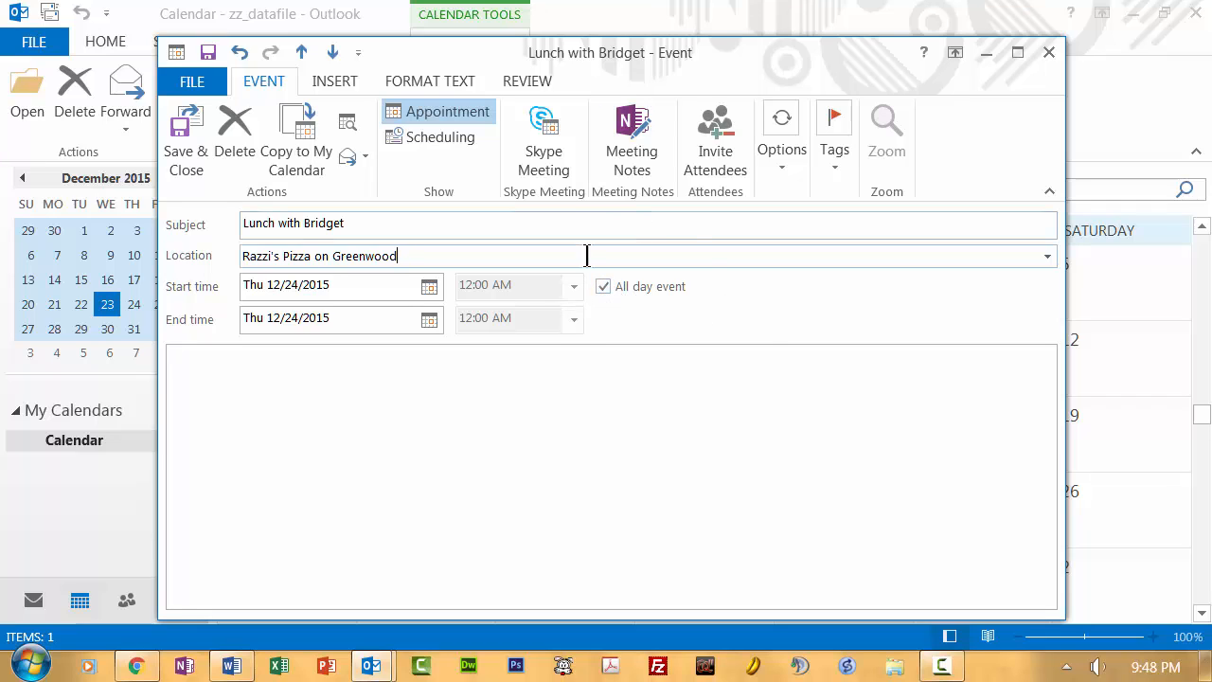
# Turn off the all-day setting for the lunch and schedule it from 1:00 PM to 3:00 PM
pyautogui.click(604, 287)
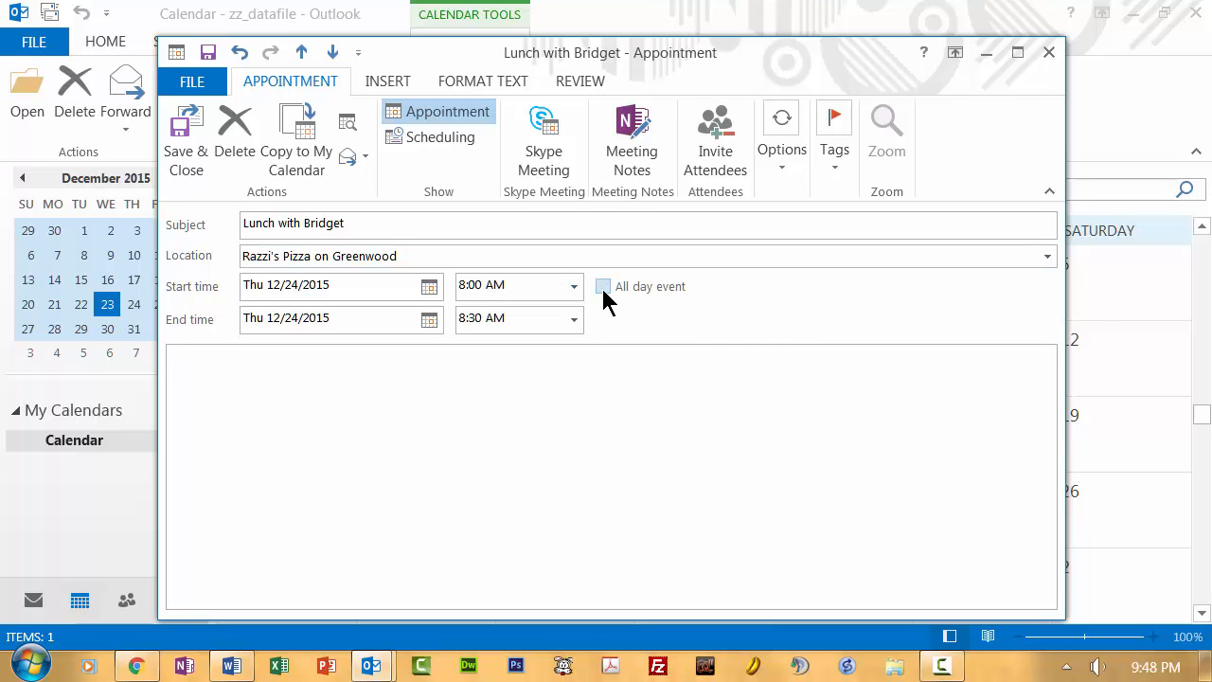
pyautogui.click(574, 286)
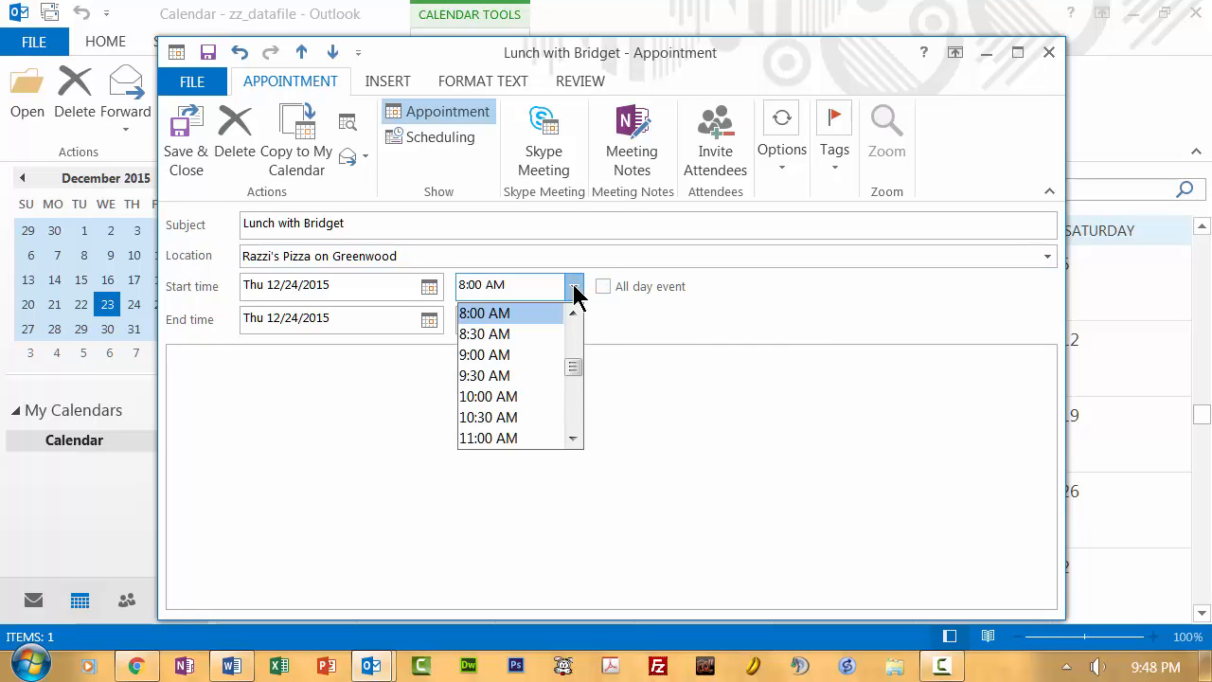
pyautogui.click(576, 394)
pyautogui.click(507, 376)
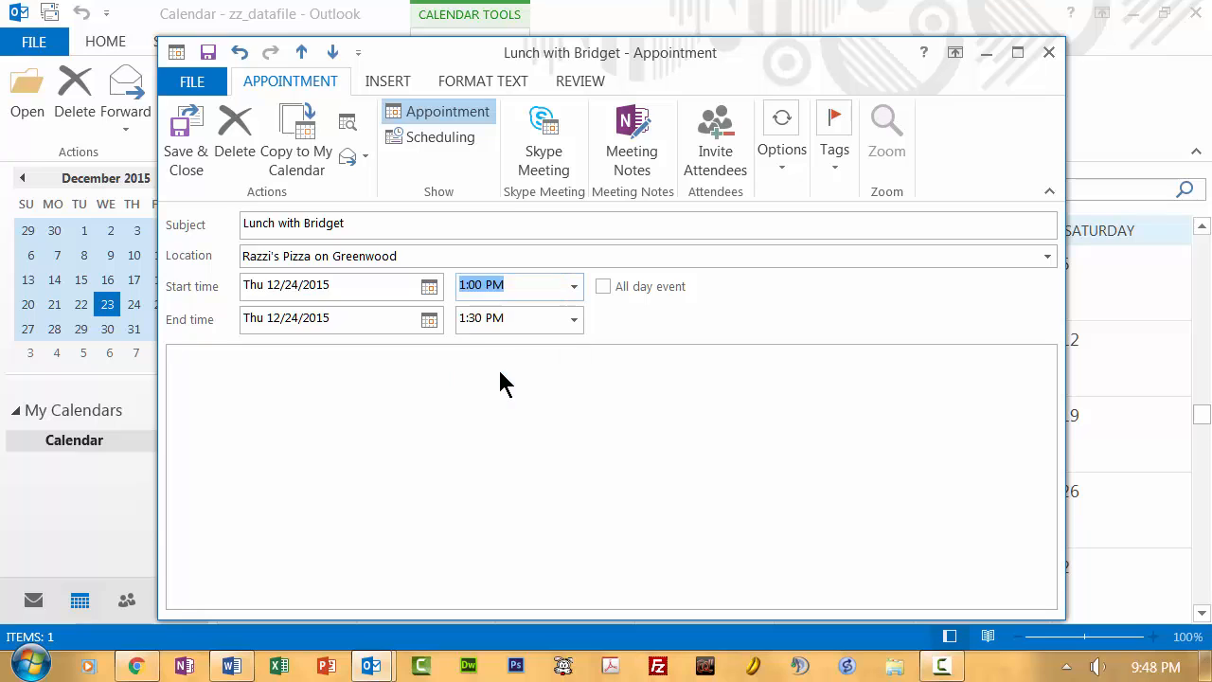
pyautogui.click(576, 320)
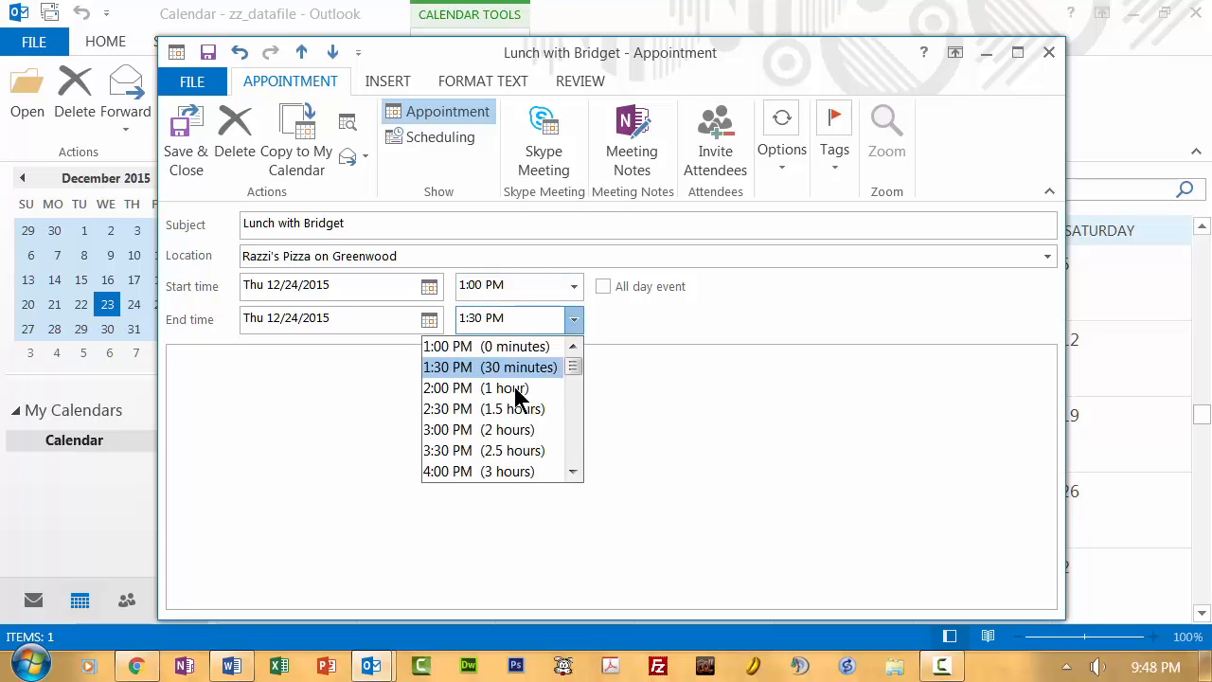
pyautogui.click(505, 432)
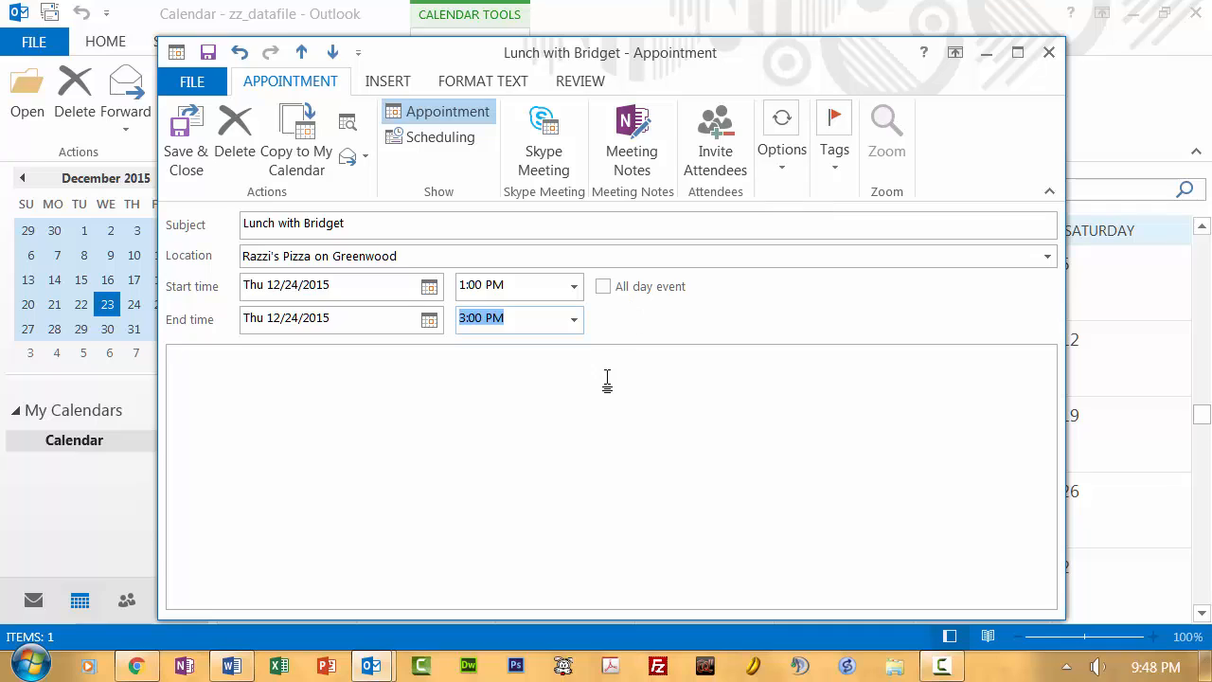
# Write the note "#5 bus, catch it at 12:40pm" in the body of the lunch appointment
pyautogui.click(382, 398)
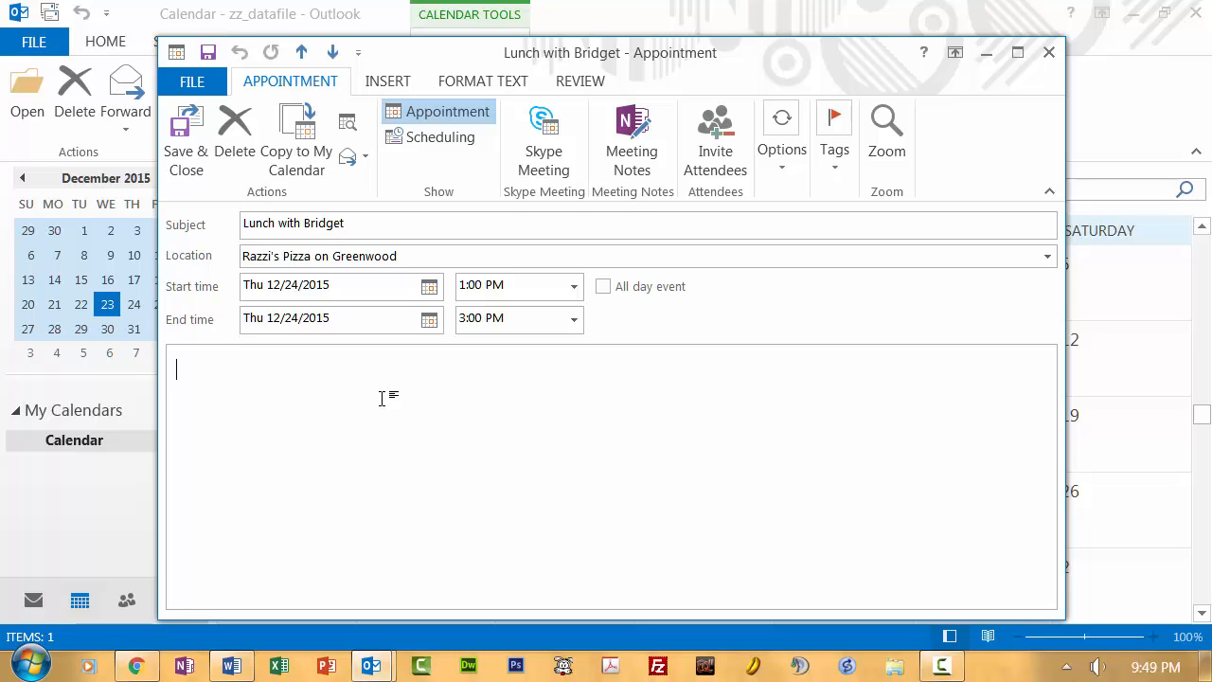
pyautogui.write('#5 buss, catch i')
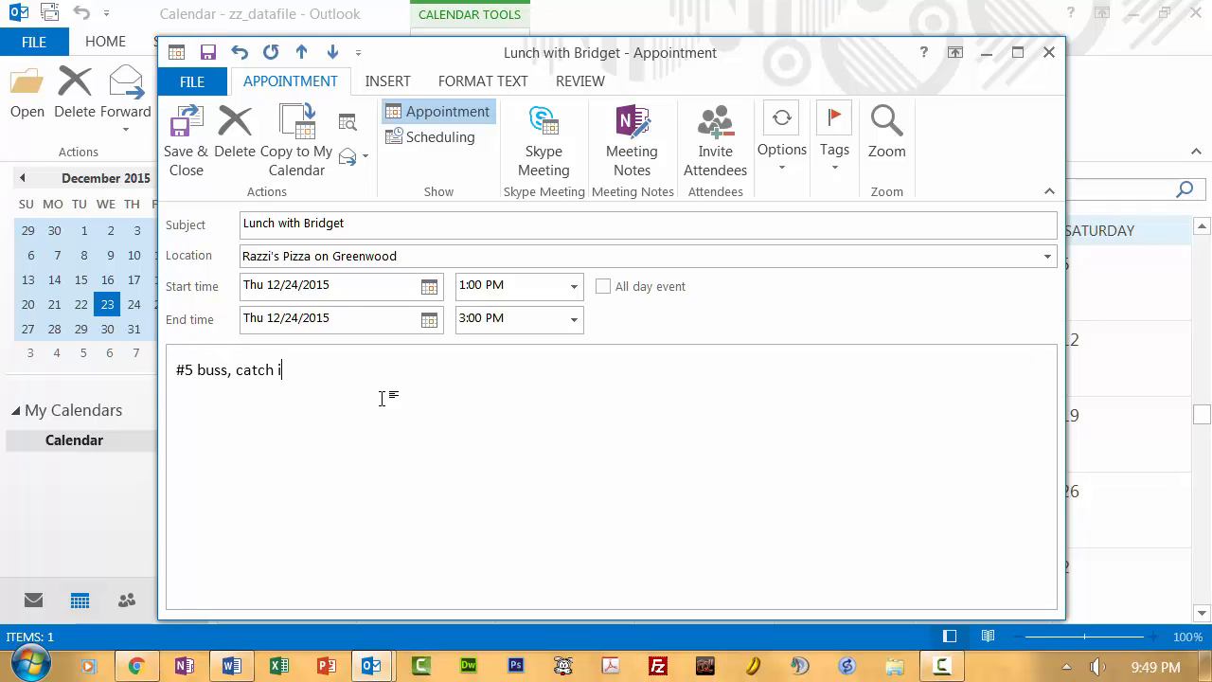
pyautogui.write('t at')
pyautogui.click(221, 372)
pyautogui.press('BackSpace')
pyautogui.click(366, 376)
pyautogui.write('12:40pm')
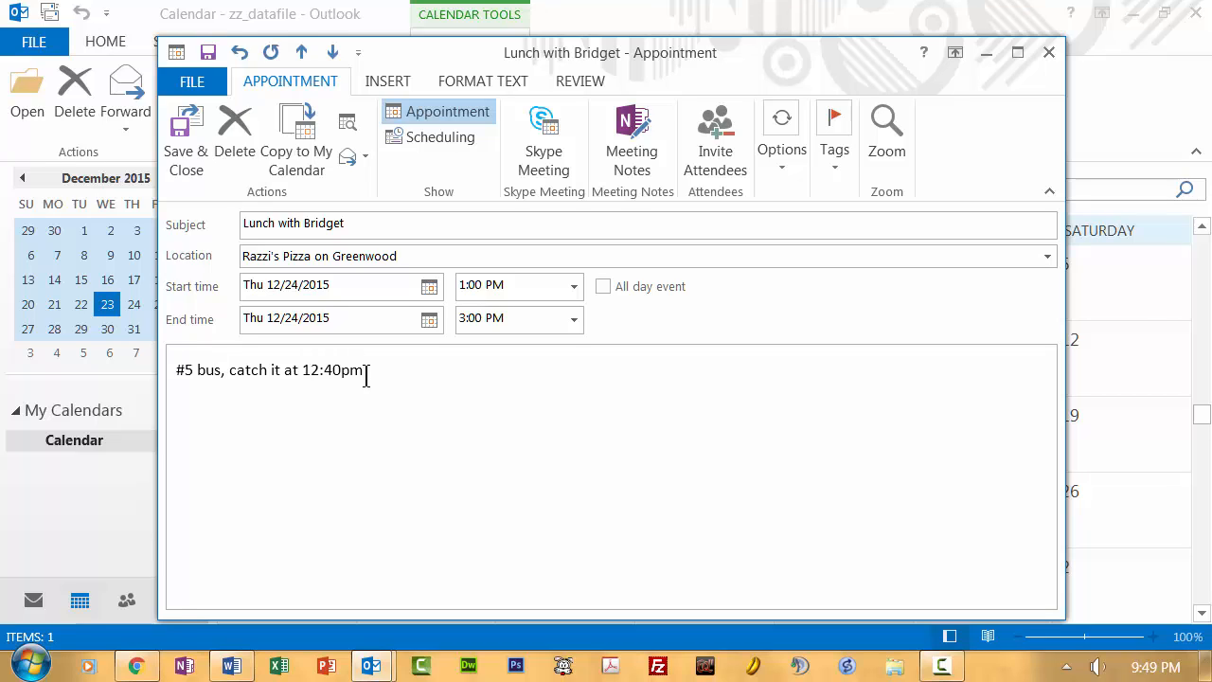
# Add a second, correctly punctuated sentence to the note about bringing the companion's Christmas card
pyautogui.write('. Bring Bridget;s Christmas card.')
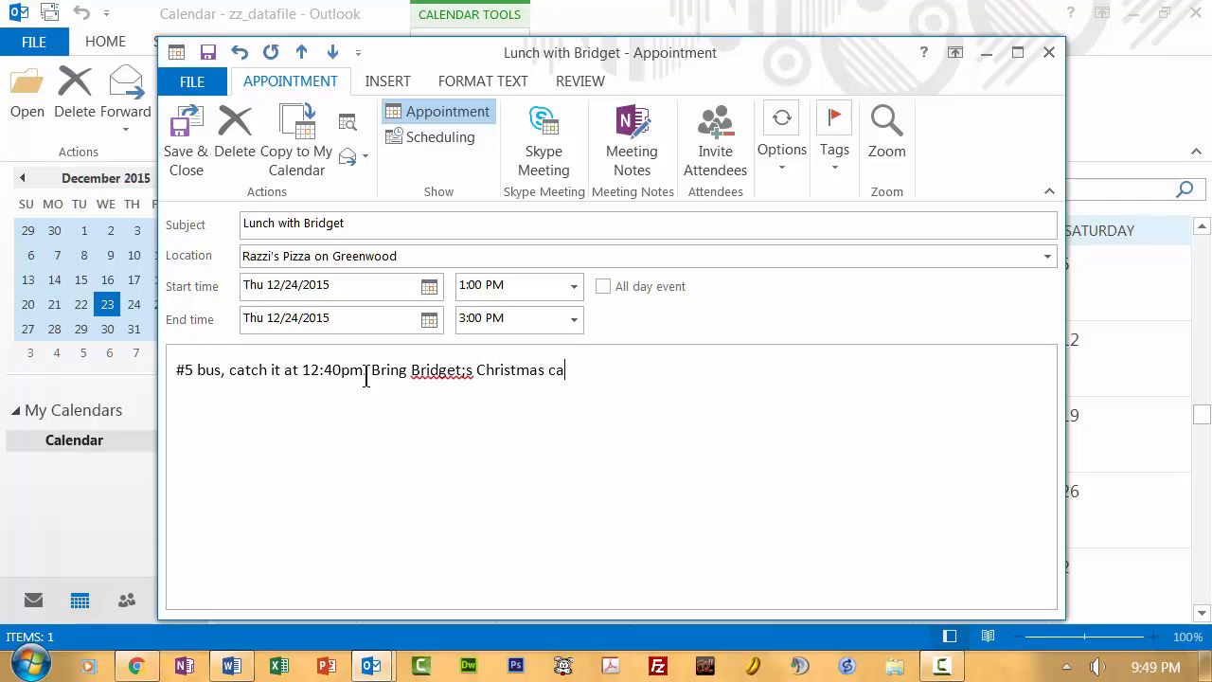
pyautogui.click(366, 374)
pyautogui.write('.')
pyautogui.click(465, 369)
pyautogui.press('Delete')
pyautogui.press('Delete')
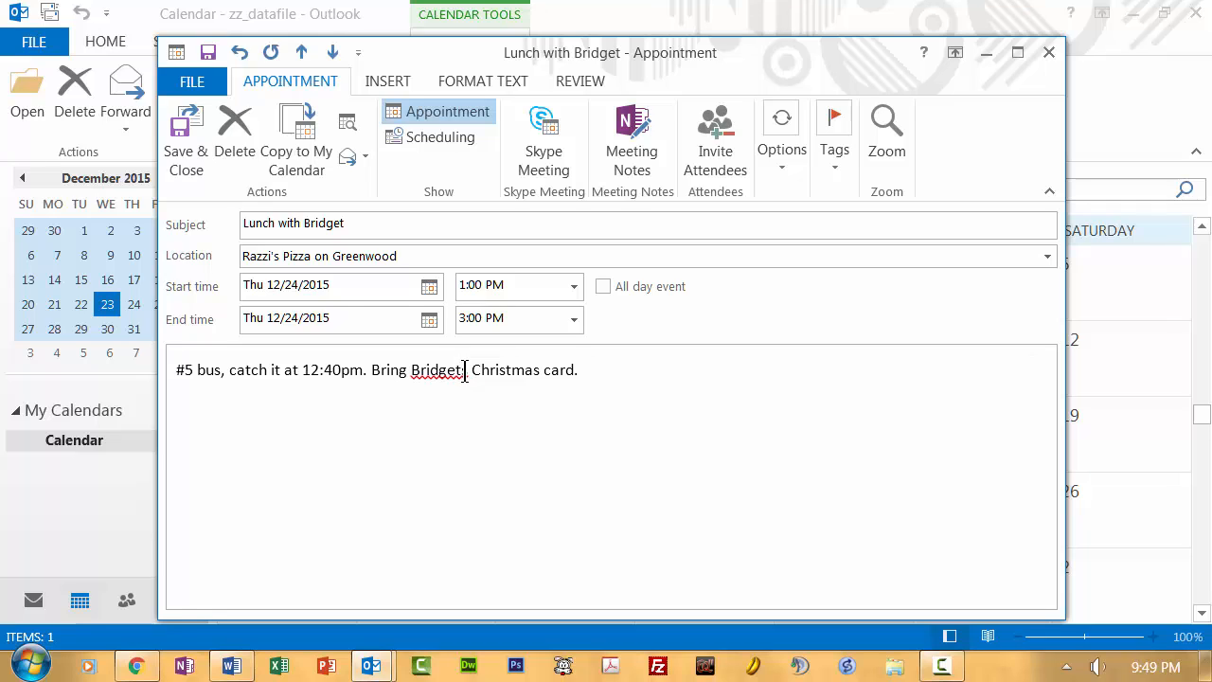
pyautogui.write("'s")
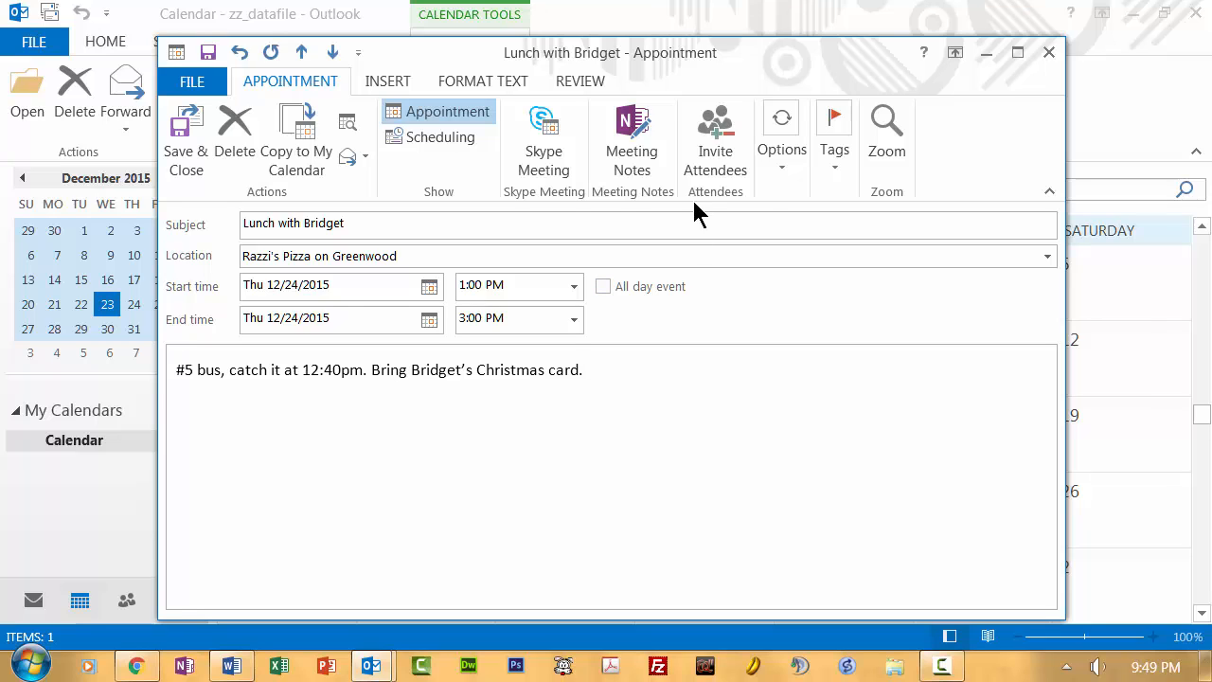
# Show the lunch appointment as Out of Office and set its reminder to 2 hours
pyautogui.click(792, 176)
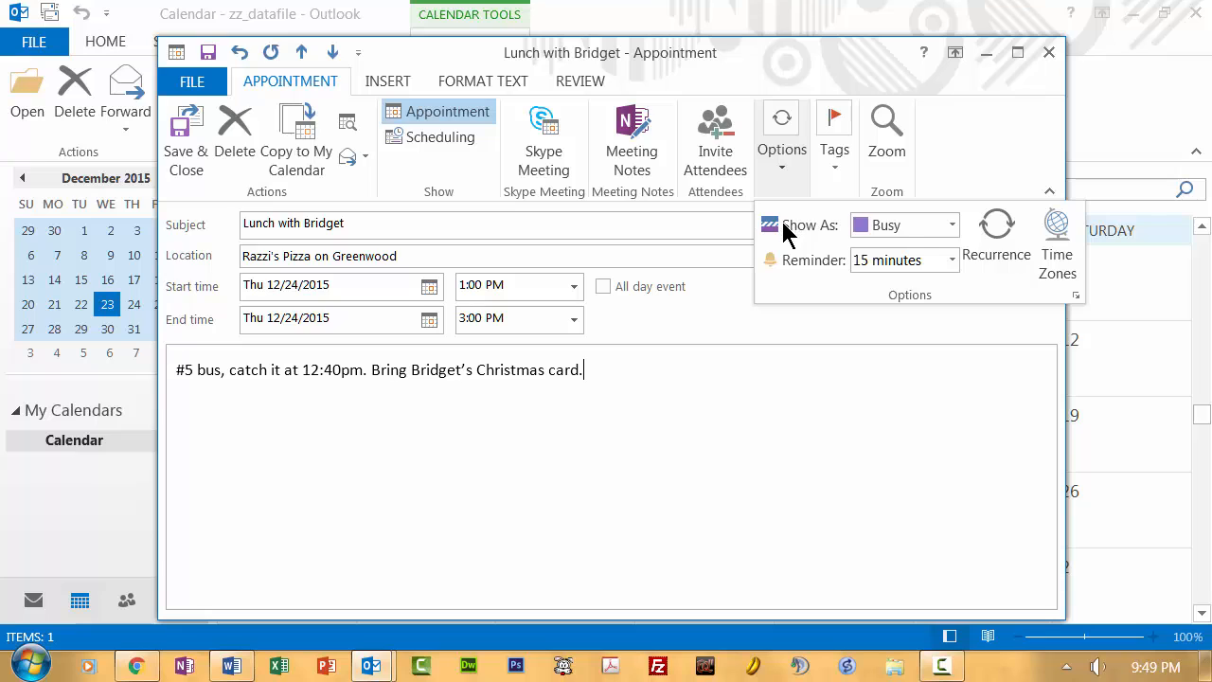
pyautogui.click(952, 226)
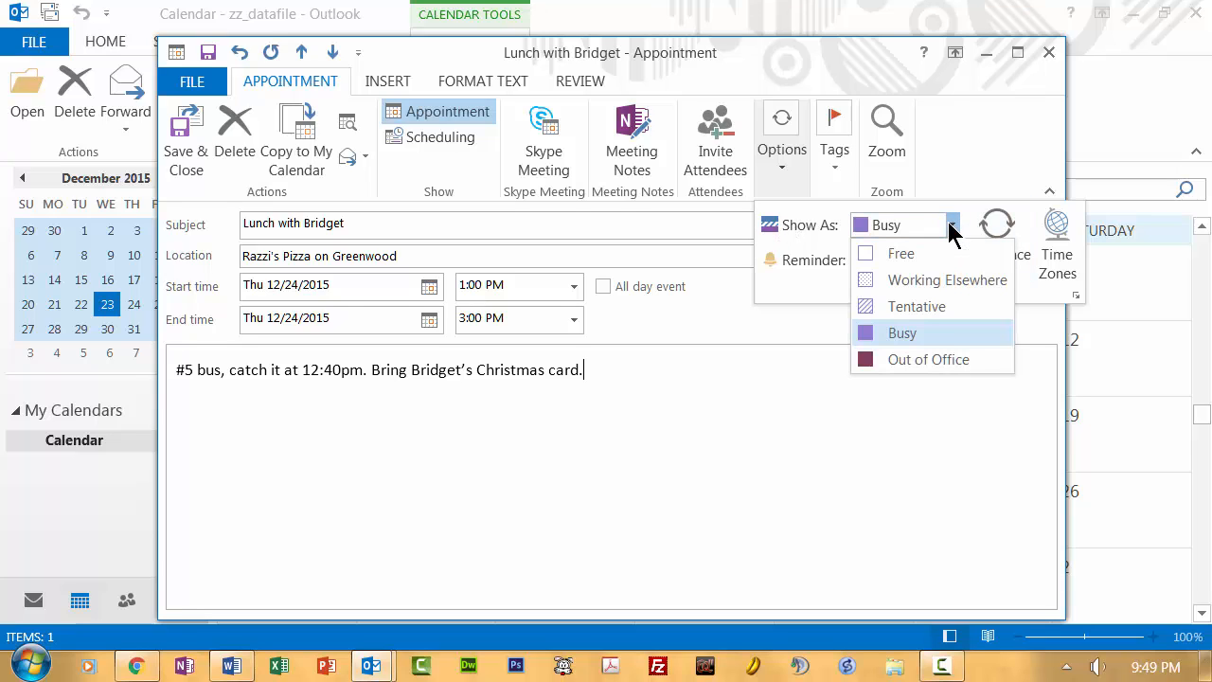
pyautogui.click(912, 359)
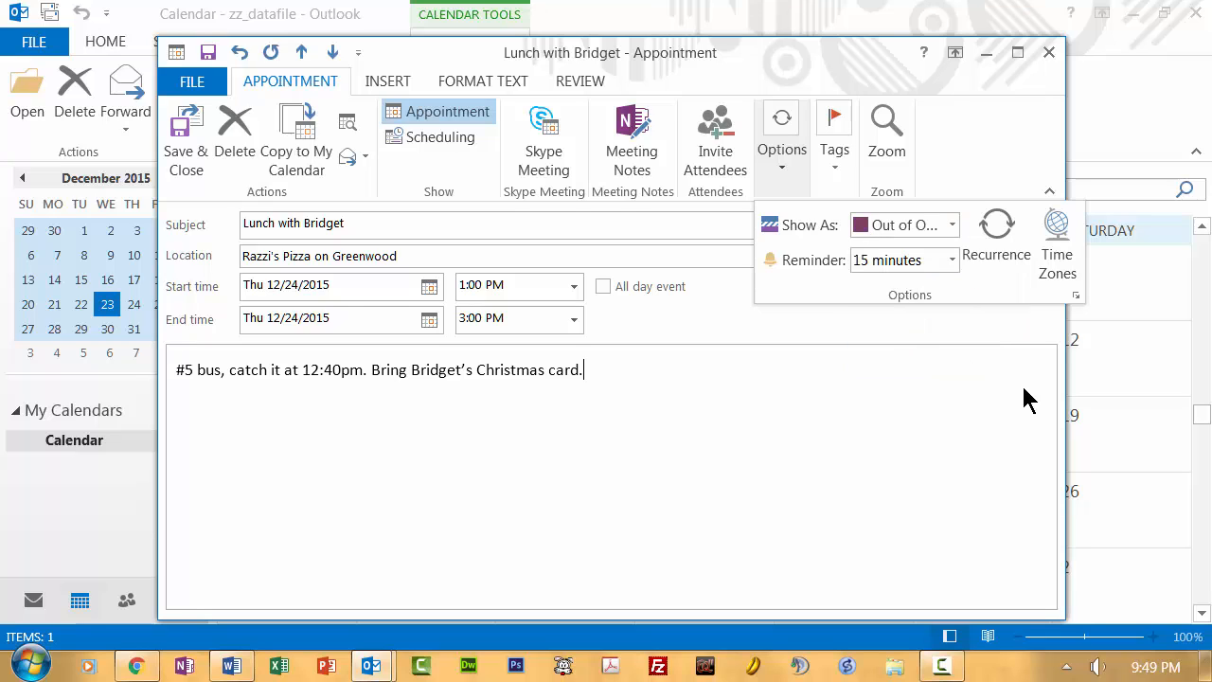
pyautogui.click(951, 257)
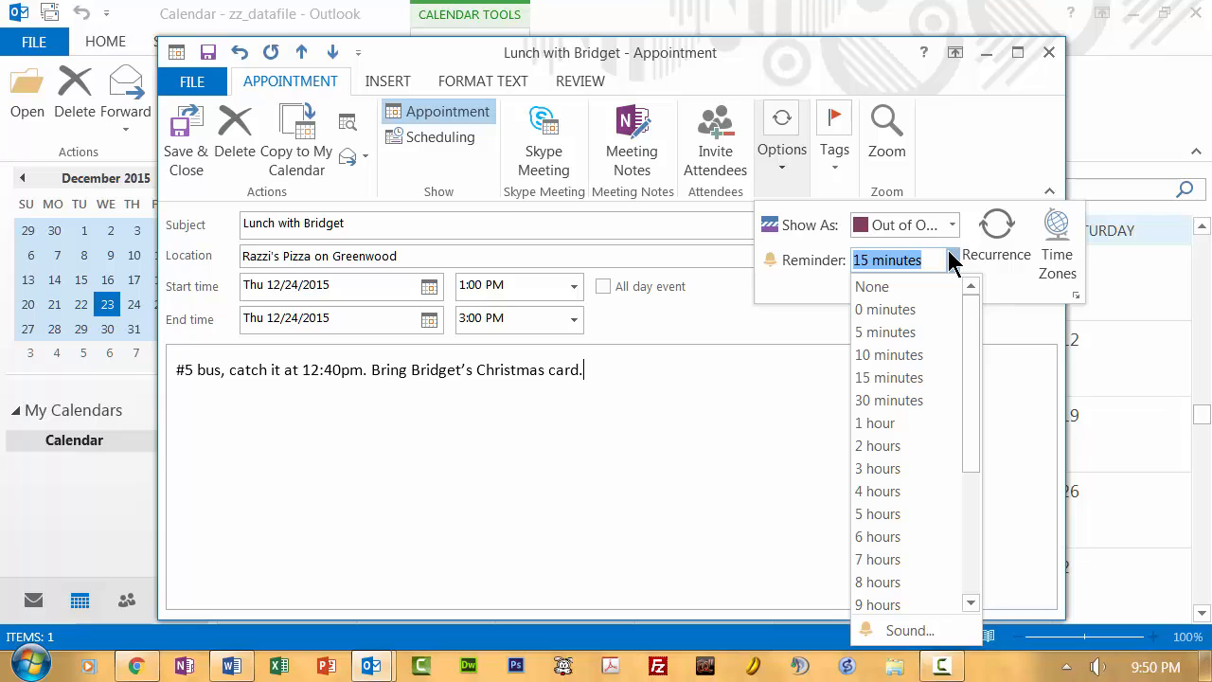
pyautogui.click(894, 446)
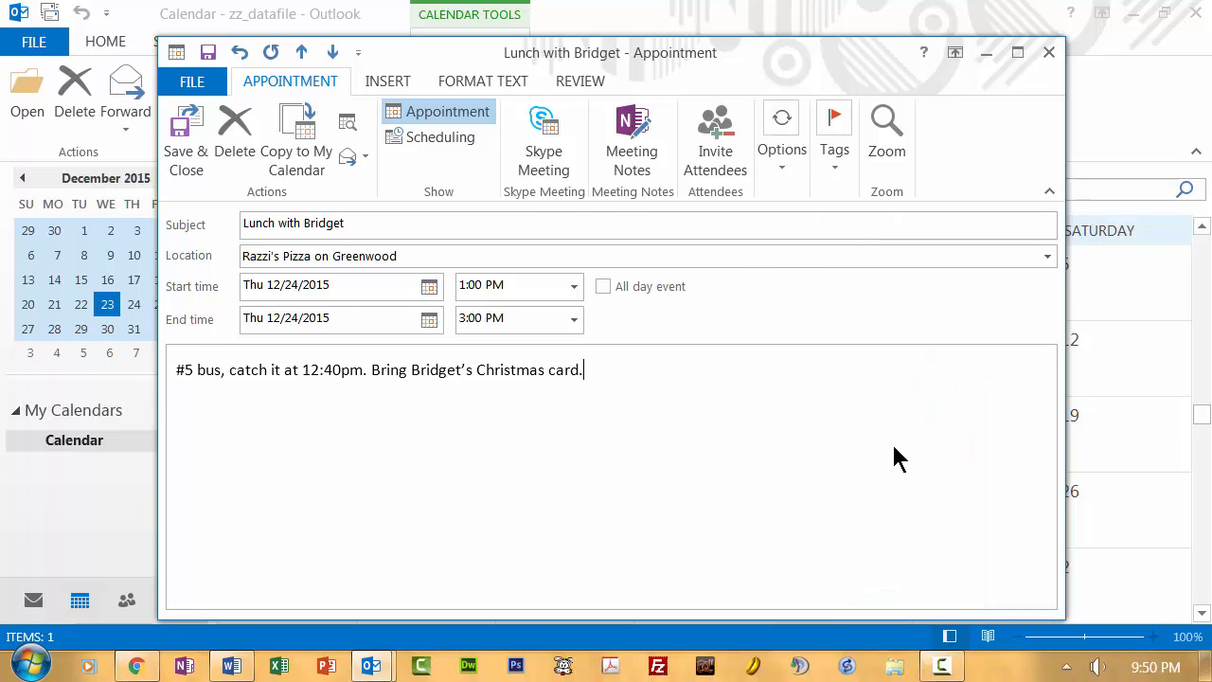
# Mark the lunch appointment as High Importance and assign it the Green Category, renamed Fun
pyautogui.click(838, 173)
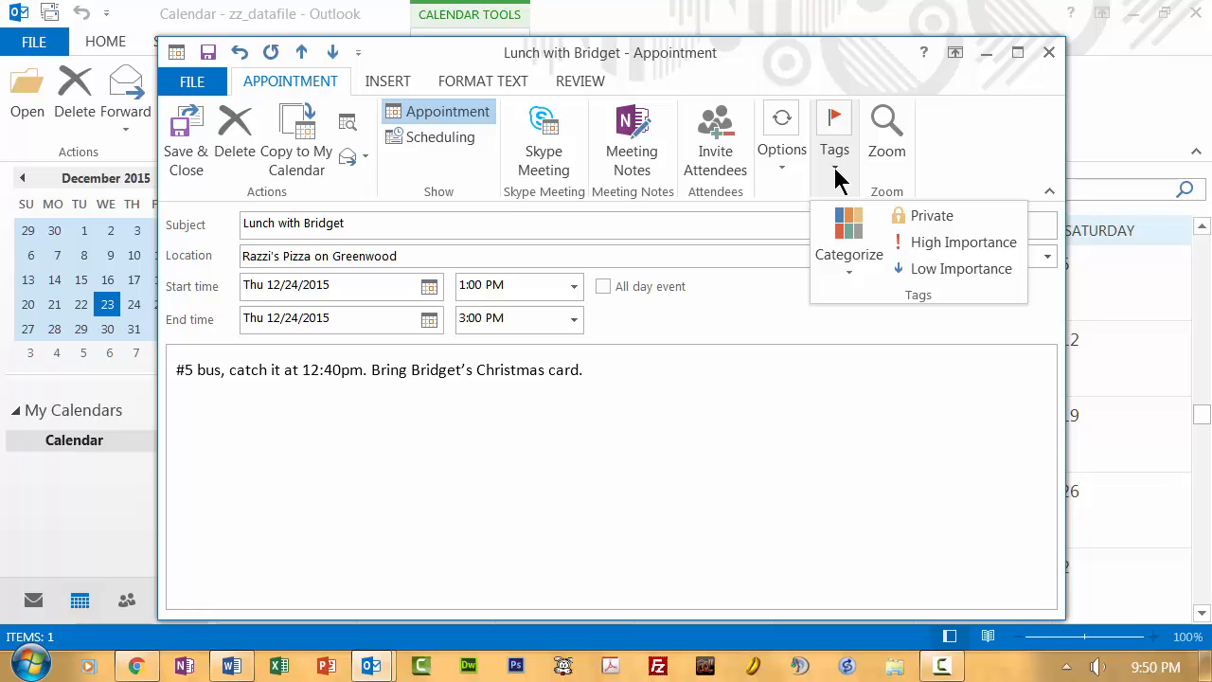
pyautogui.click(958, 243)
pyautogui.click(837, 172)
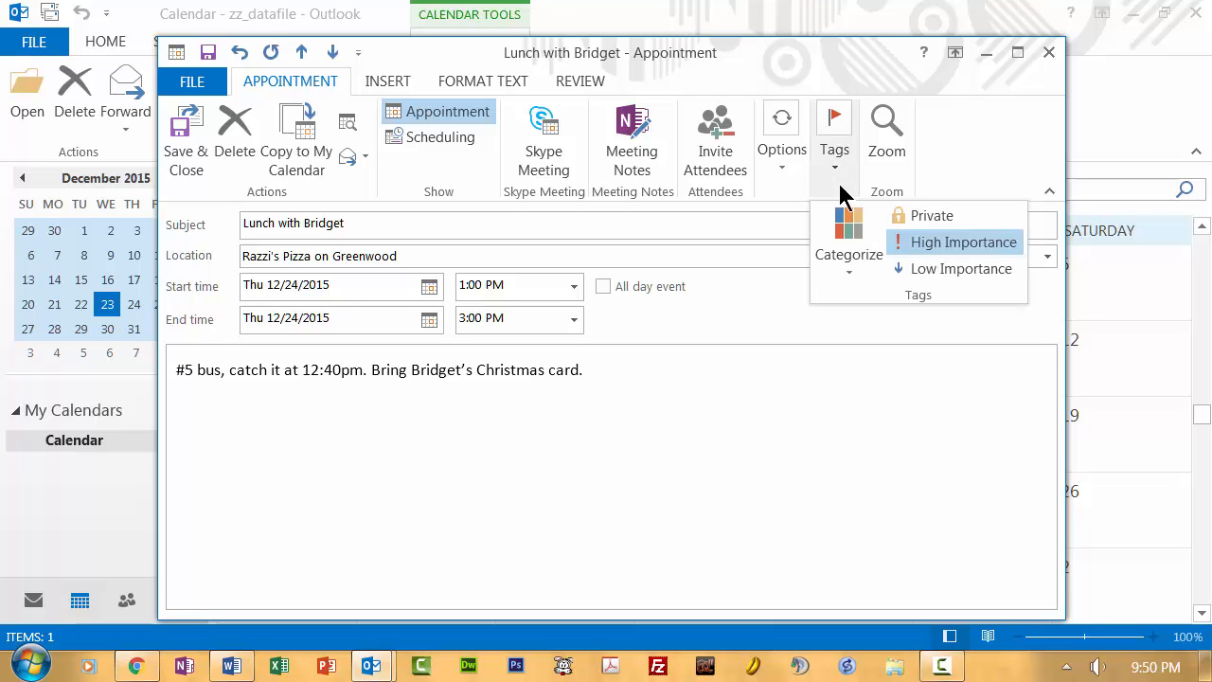
pyautogui.click(848, 242)
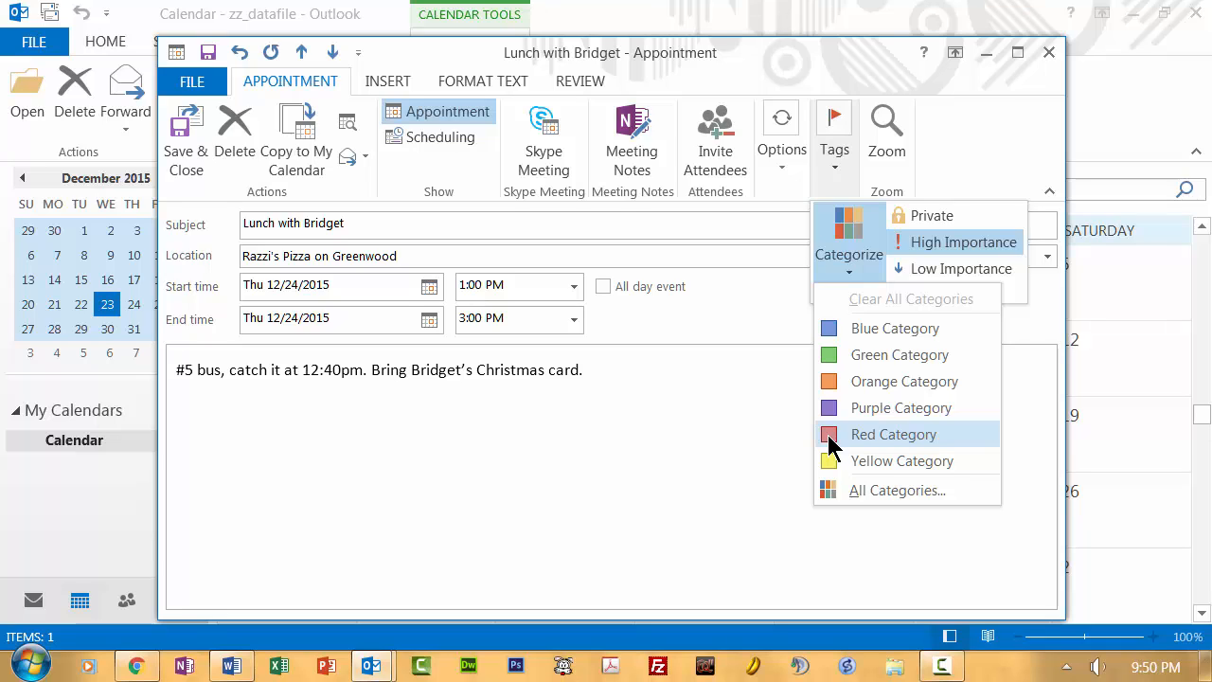
pyautogui.click(883, 356)
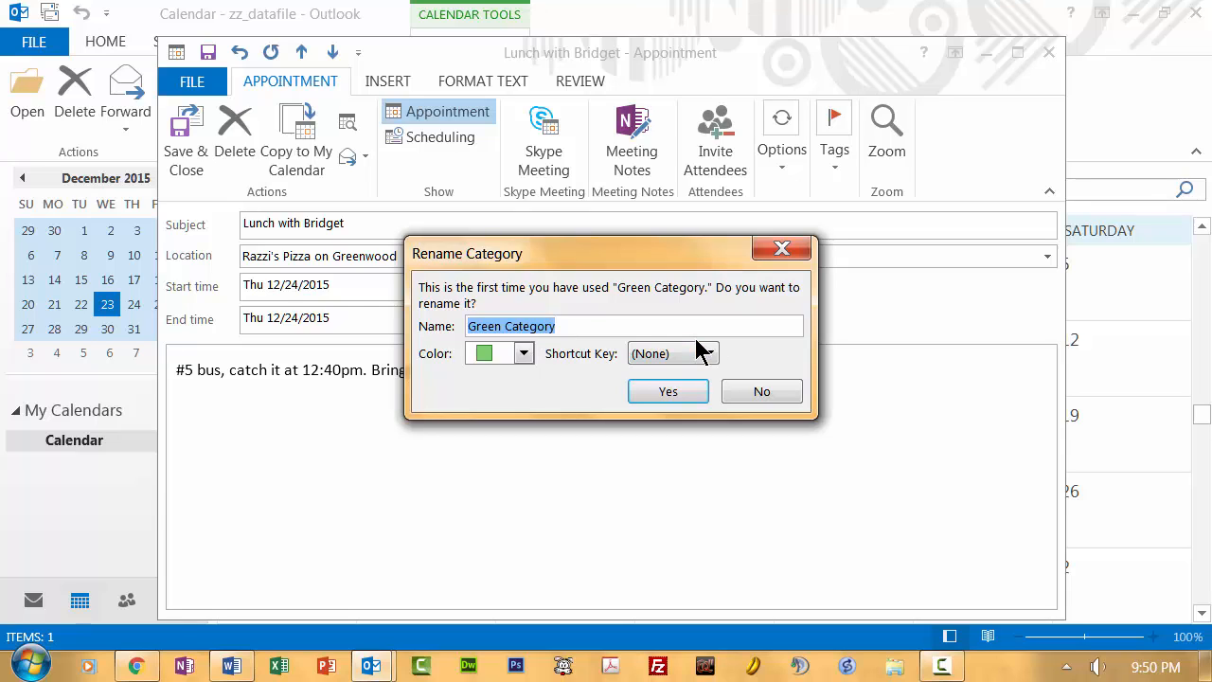
pyautogui.write('Fun')
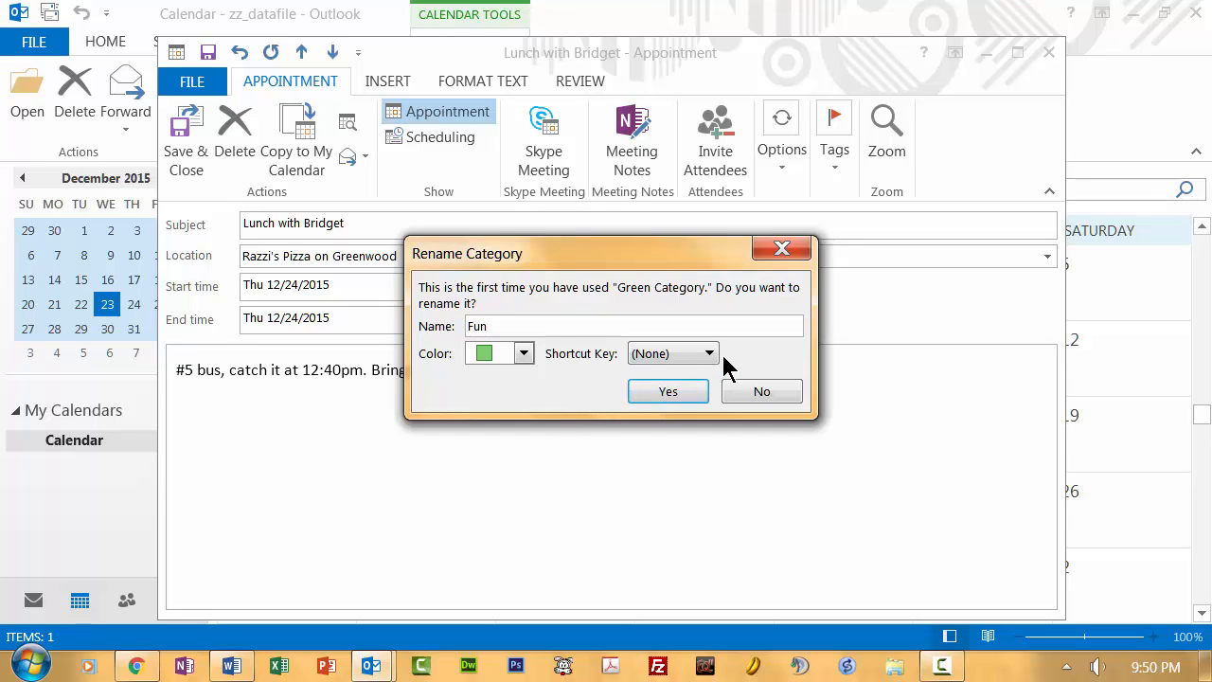
pyautogui.click(666, 392)
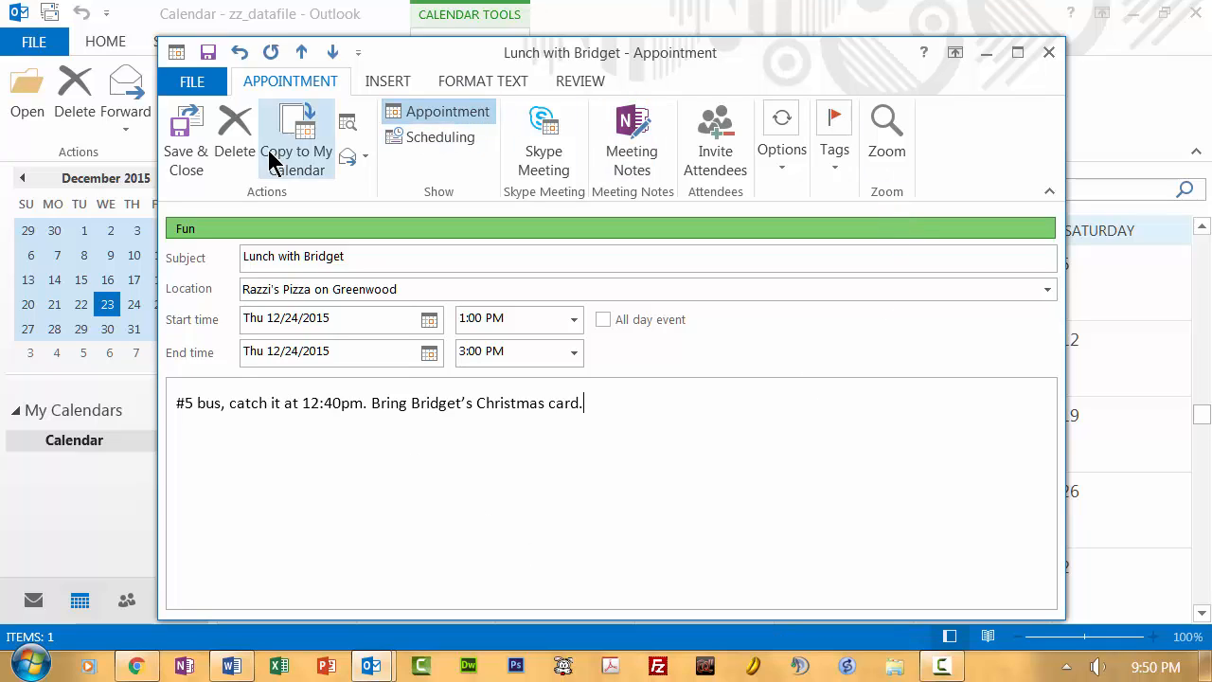
# Save and close the lunch appointment, and check its entry on December 24 in the month calendar
pyautogui.click(185, 147)
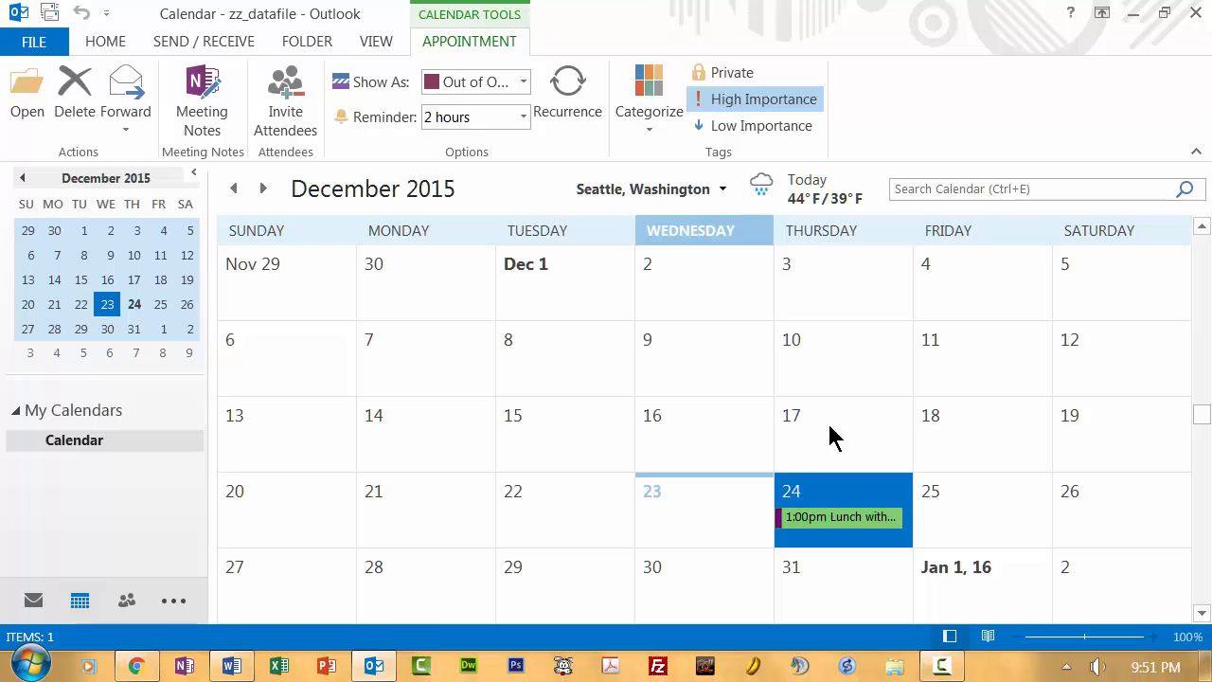
pyautogui.click(830, 436)
pyautogui.moveTo(821, 534)
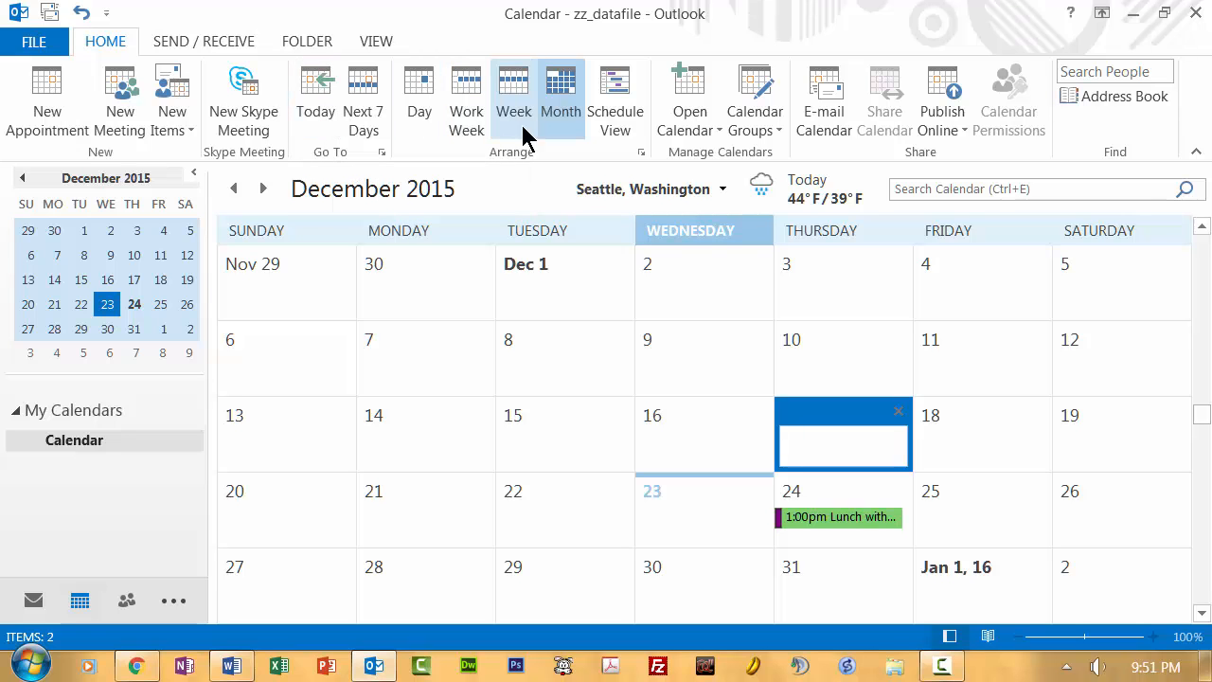
# Examine the options for sending the calendar by e-mail, and leave without creating a message
pyautogui.click(824, 123)
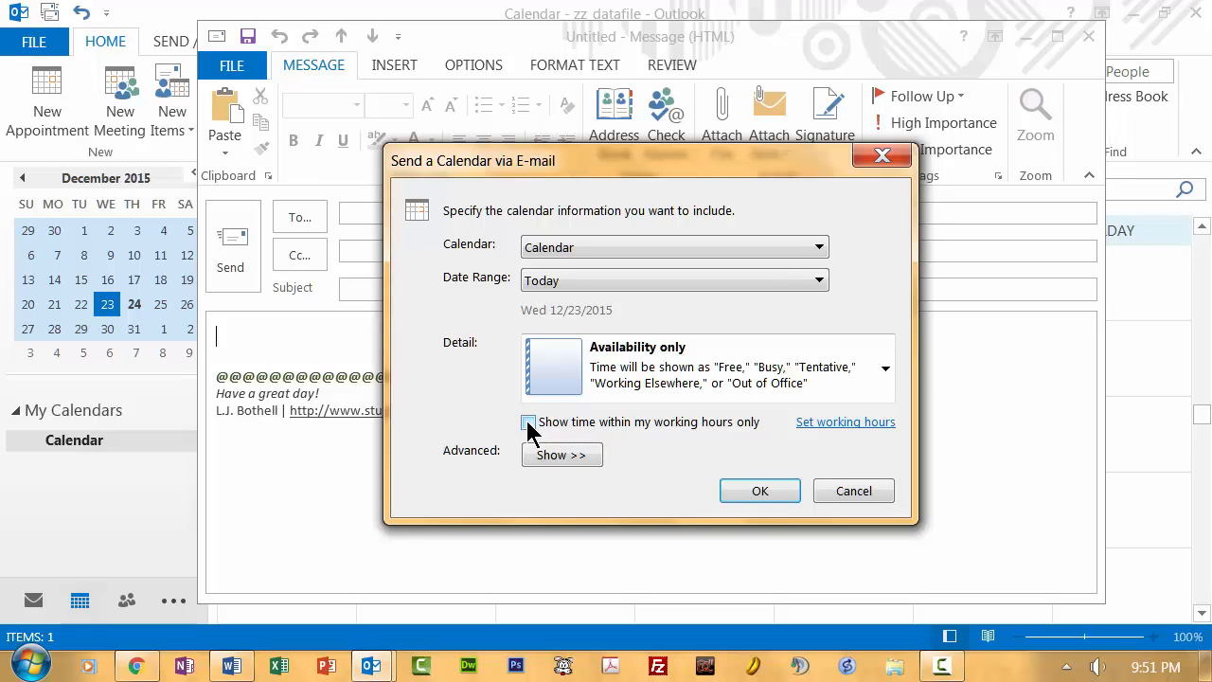
pyautogui.click(866, 494)
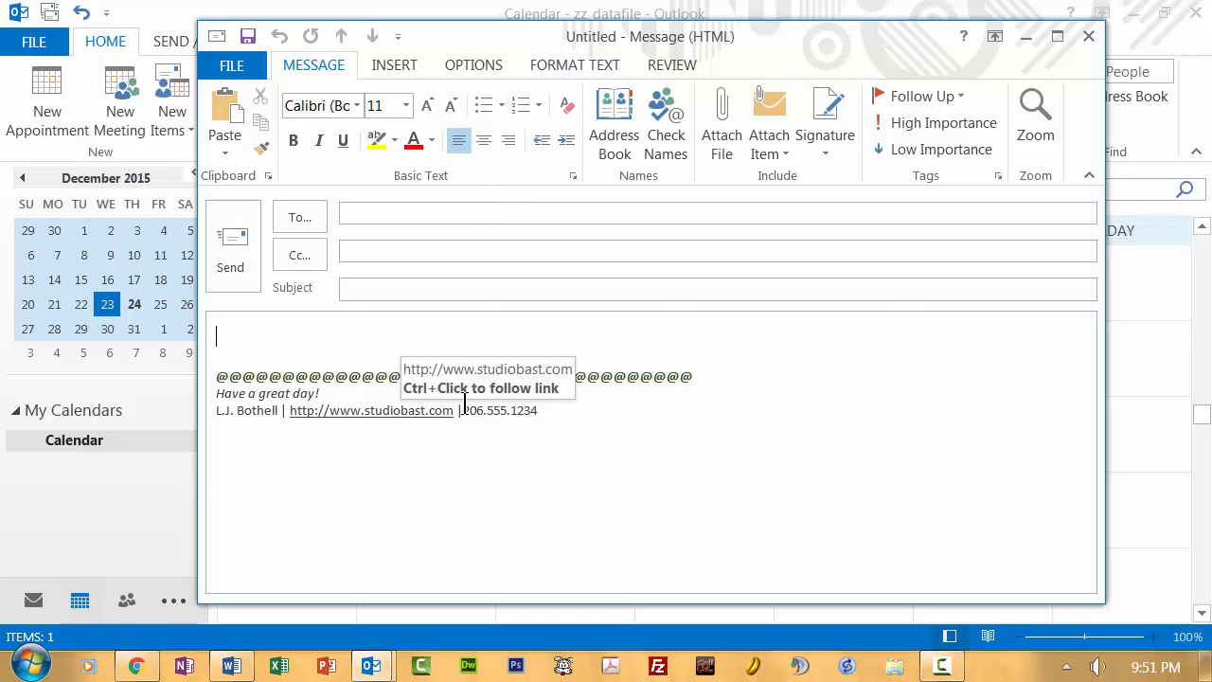
pyautogui.click(1087, 36)
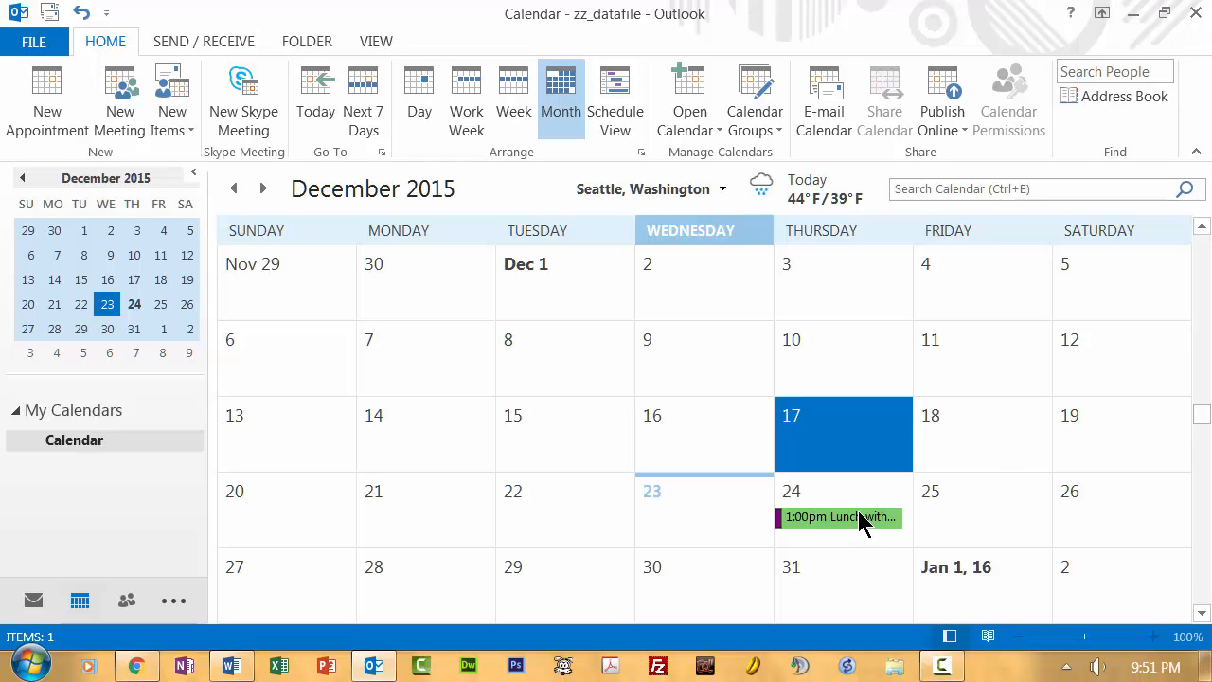
# Preview the December 24 lunch entry and the detailed Seattle weather for today
pyautogui.moveTo(858, 510)
pyautogui.moveTo(798, 195)
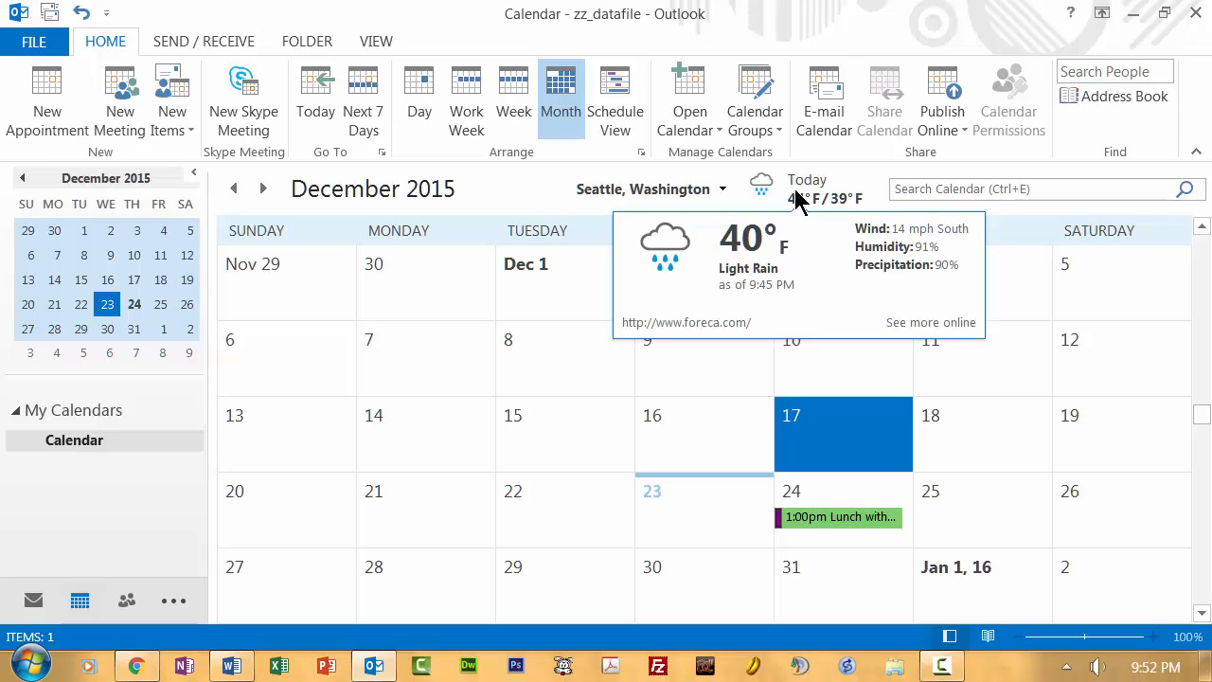